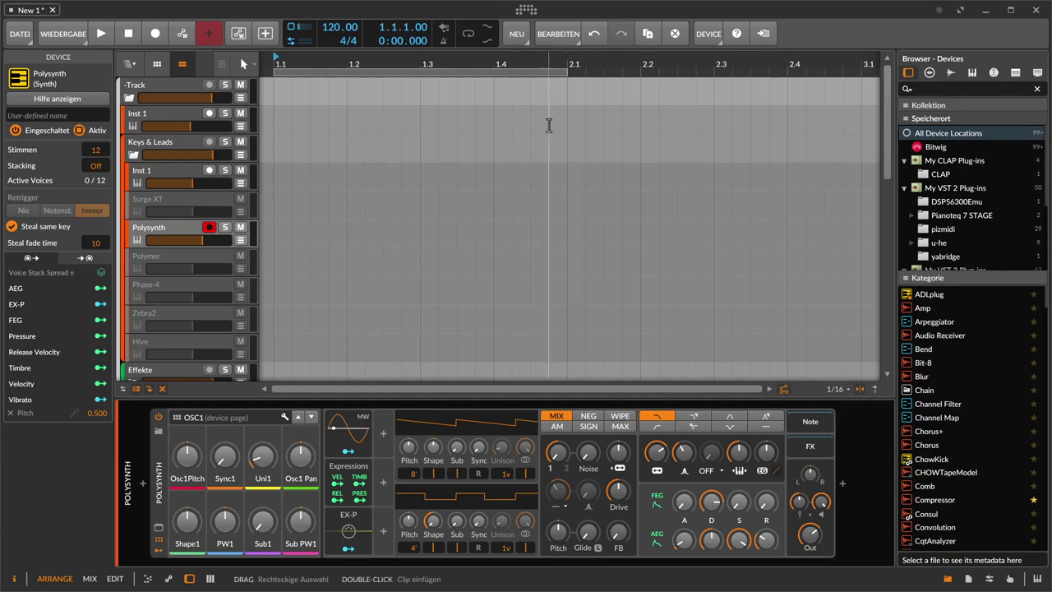
Step: Open the controller settings and choose Skalieren as the takeover mode
{"action": "left_click", "coordinate": [524, 12]}
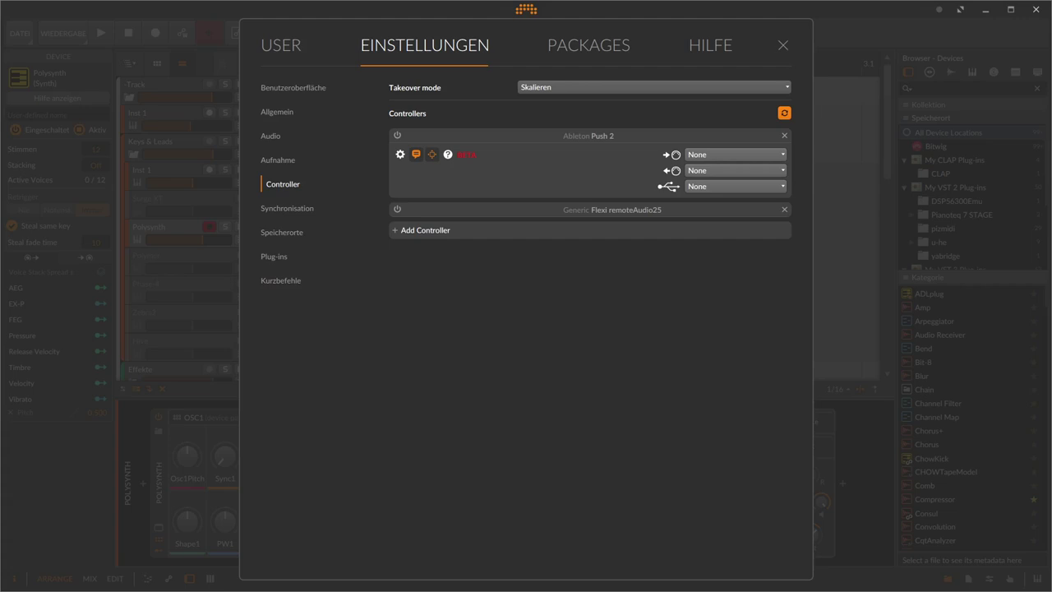
{"action": "left_click", "coordinate": [620, 87]}
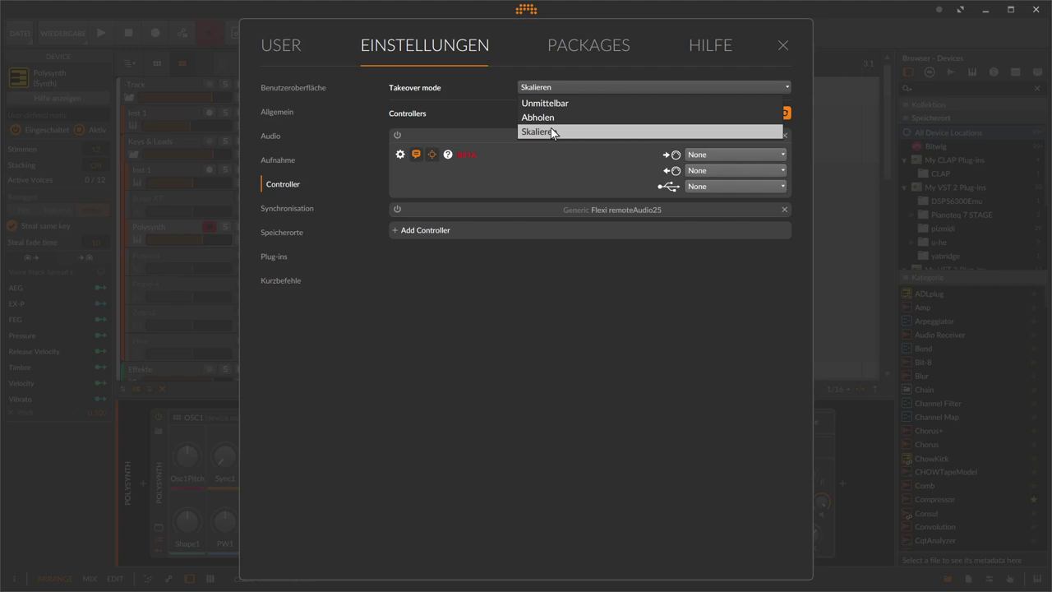
{"action": "left_click", "coordinate": [552, 133]}
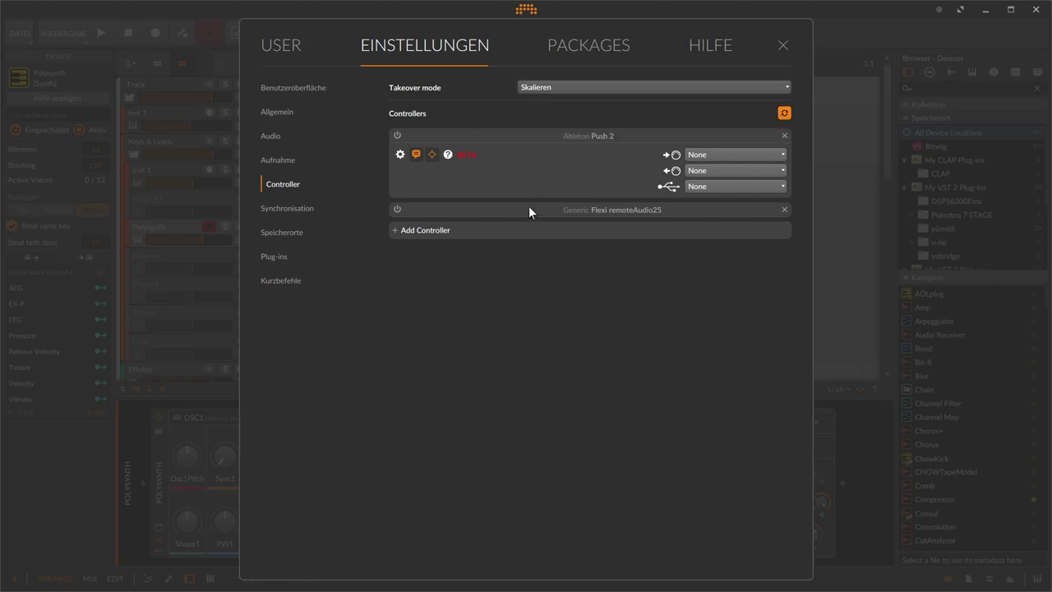
Step: Try adding the Native Instruments Komplete Kontrol S 25 as a controller and remove it again
{"action": "left_click", "coordinate": [442, 231]}
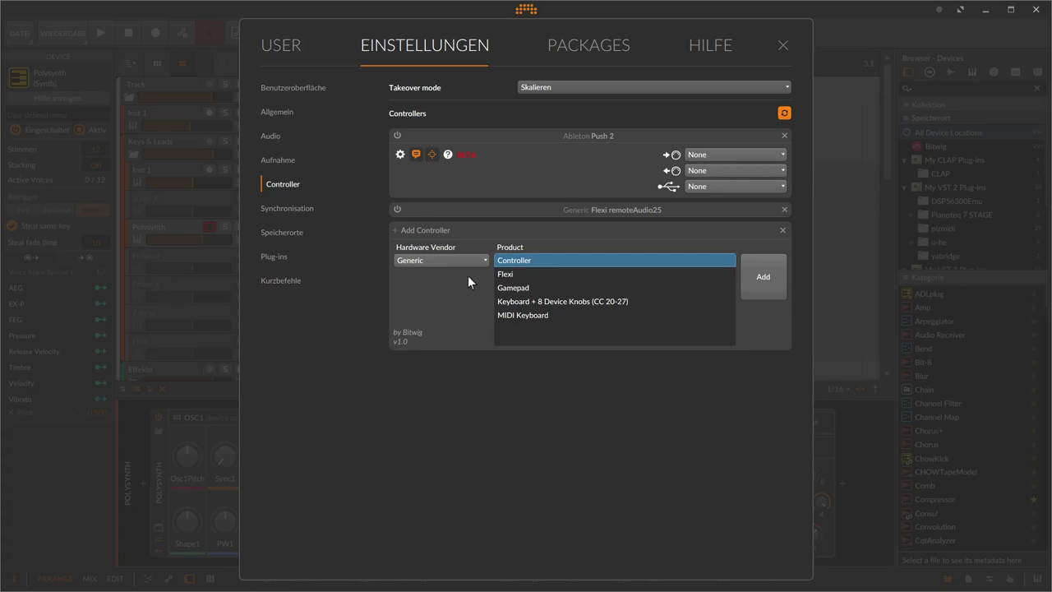
{"action": "left_click", "coordinate": [450, 257]}
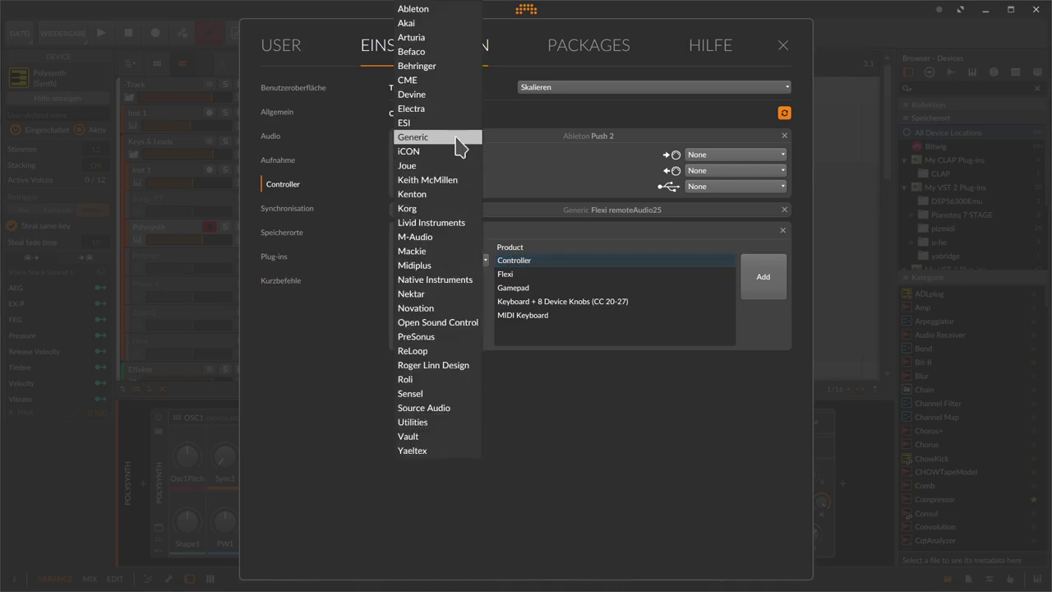
{"action": "left_click", "coordinate": [449, 280]}
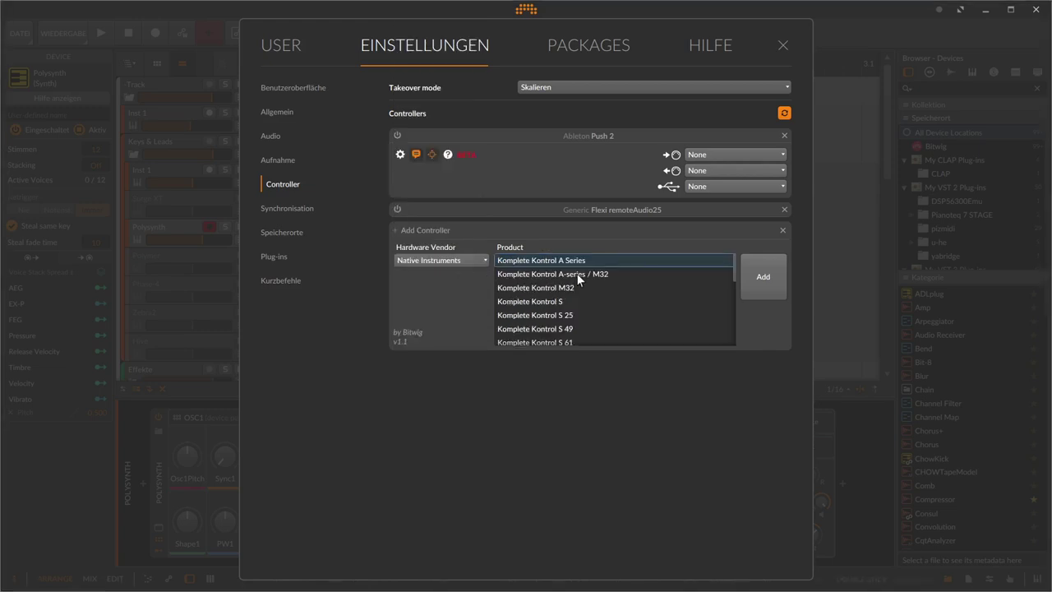
{"action": "left_click", "coordinate": [621, 313]}
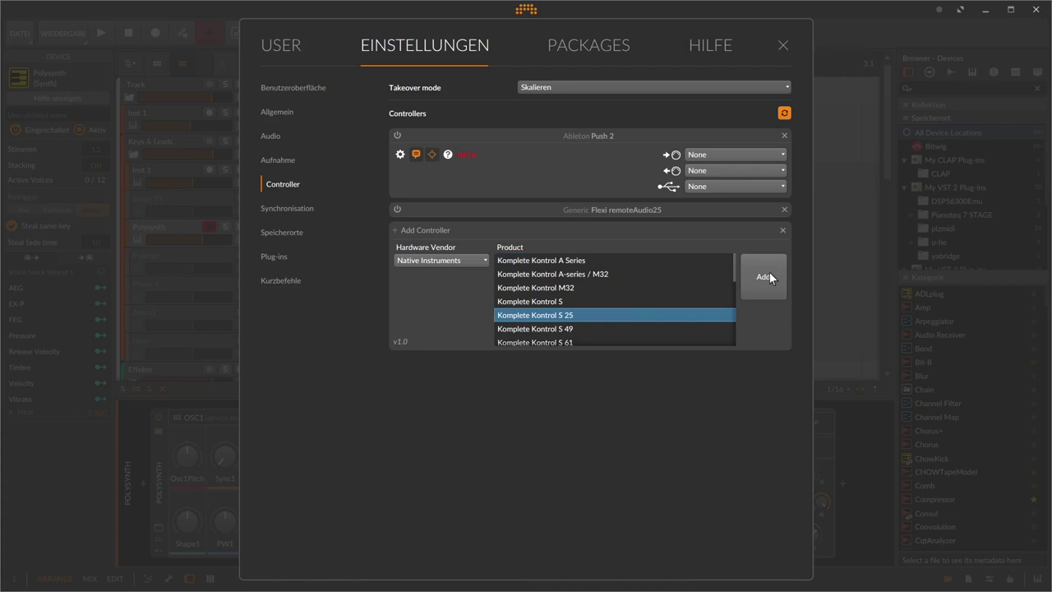
{"action": "left_click", "coordinate": [767, 278]}
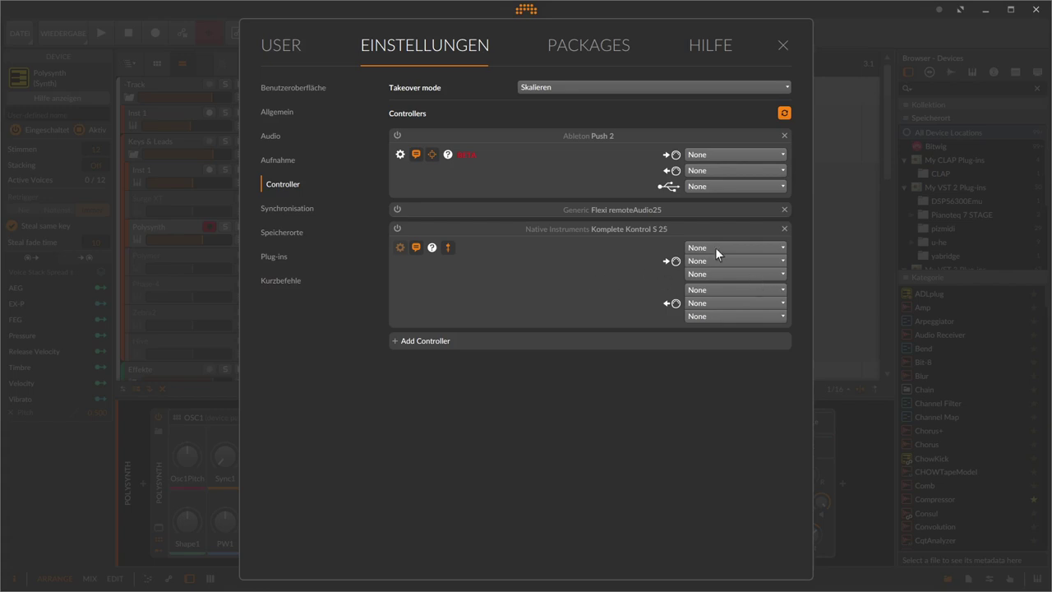
{"action": "left_click", "coordinate": [781, 224]}
{"action": "left_click", "coordinate": [439, 229]}
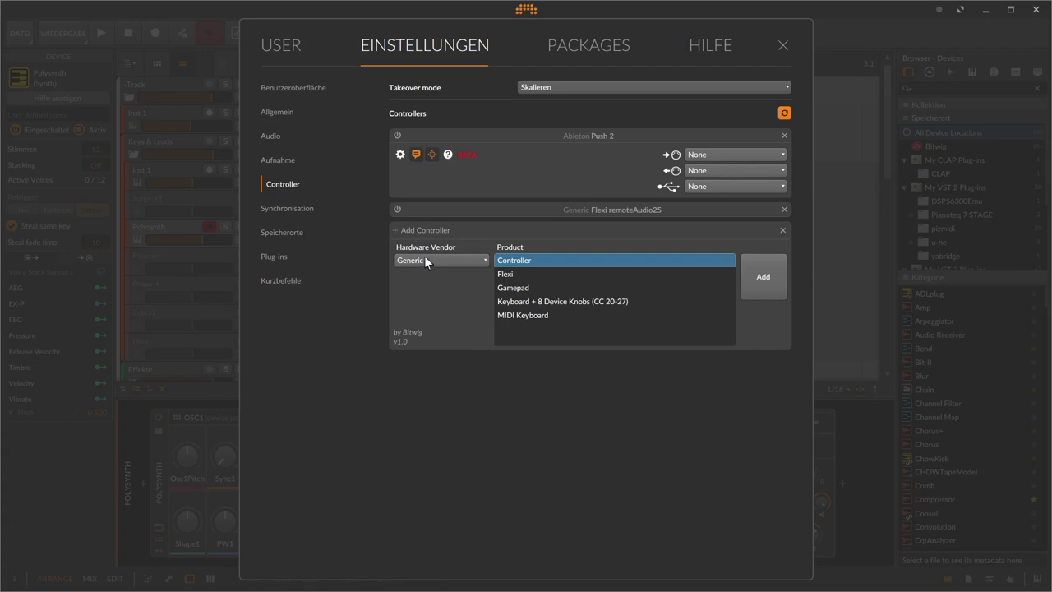
{"action": "left_click", "coordinate": [426, 261]}
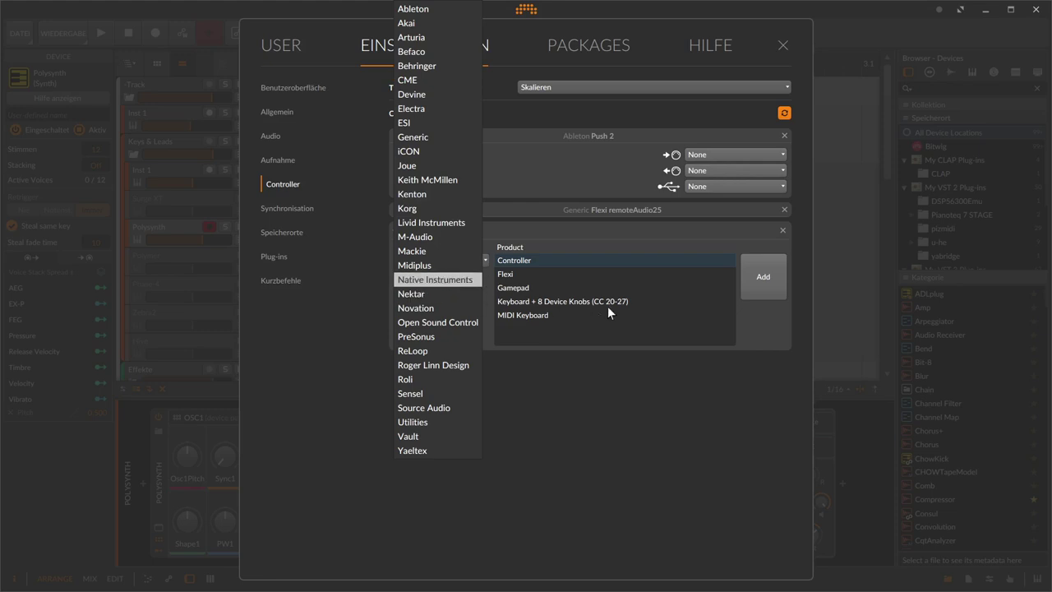
{"action": "left_click", "coordinate": [729, 275]}
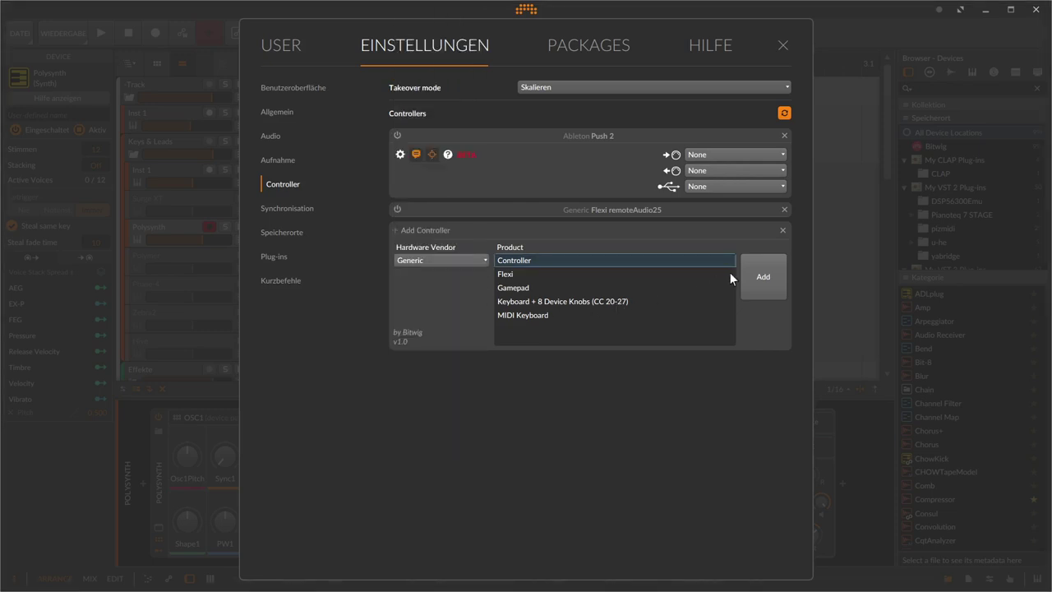
{"action": "left_click", "coordinate": [782, 230]}
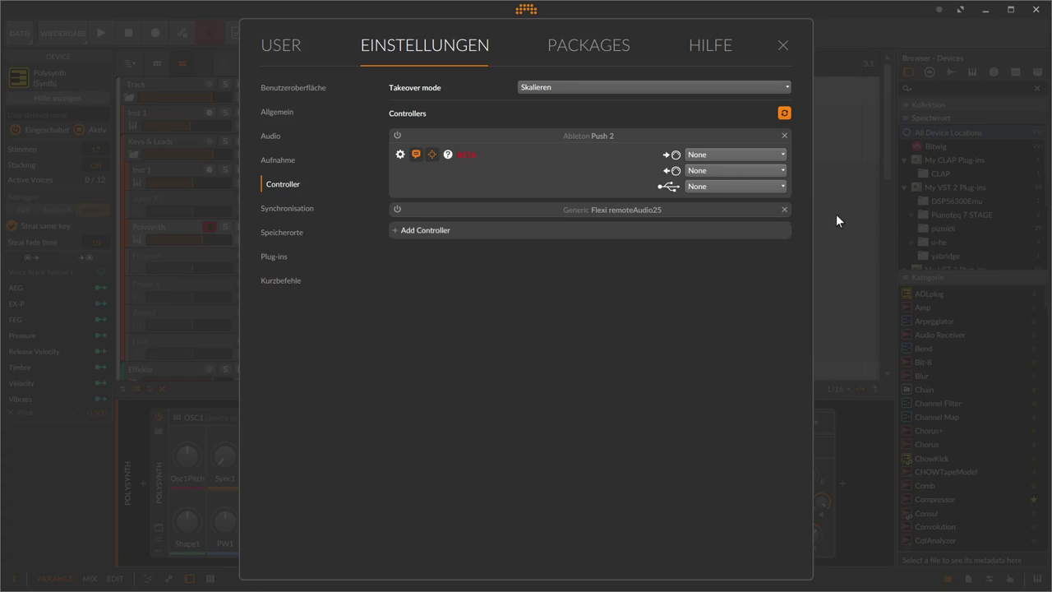
Step: Add a new controller of the product type Controller from the vendor Generic
{"action": "left_click", "coordinate": [426, 233]}
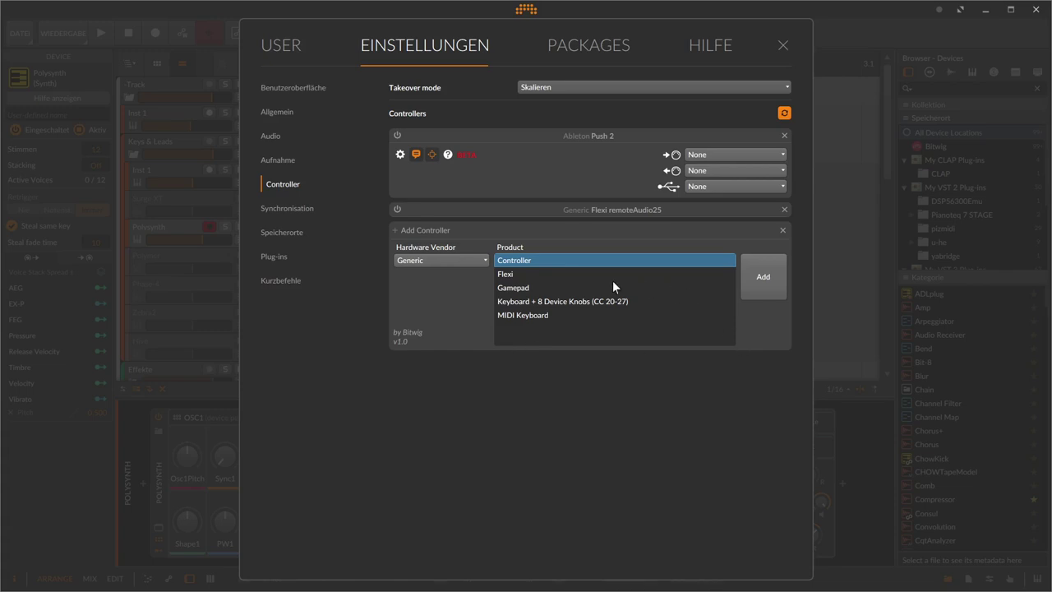
{"action": "left_click", "coordinate": [567, 313]}
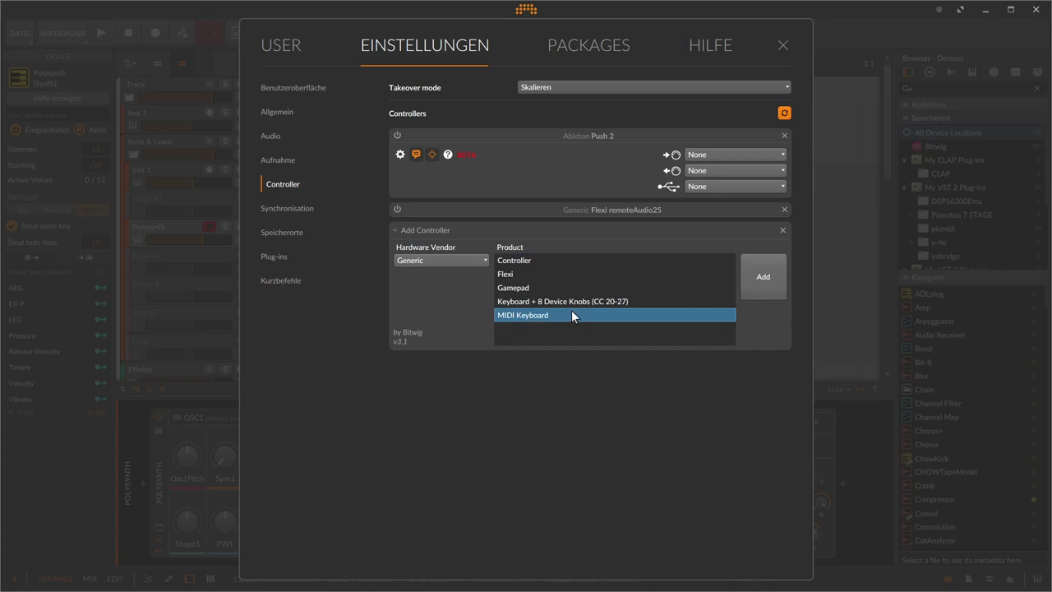
{"action": "left_click", "coordinate": [568, 302]}
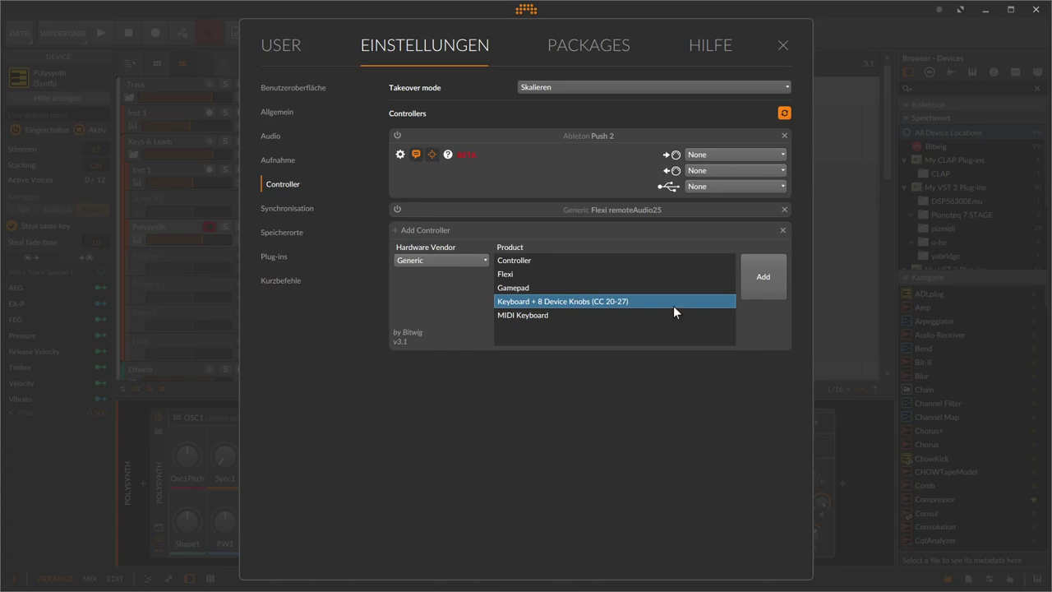
{"action": "left_click", "coordinate": [524, 259]}
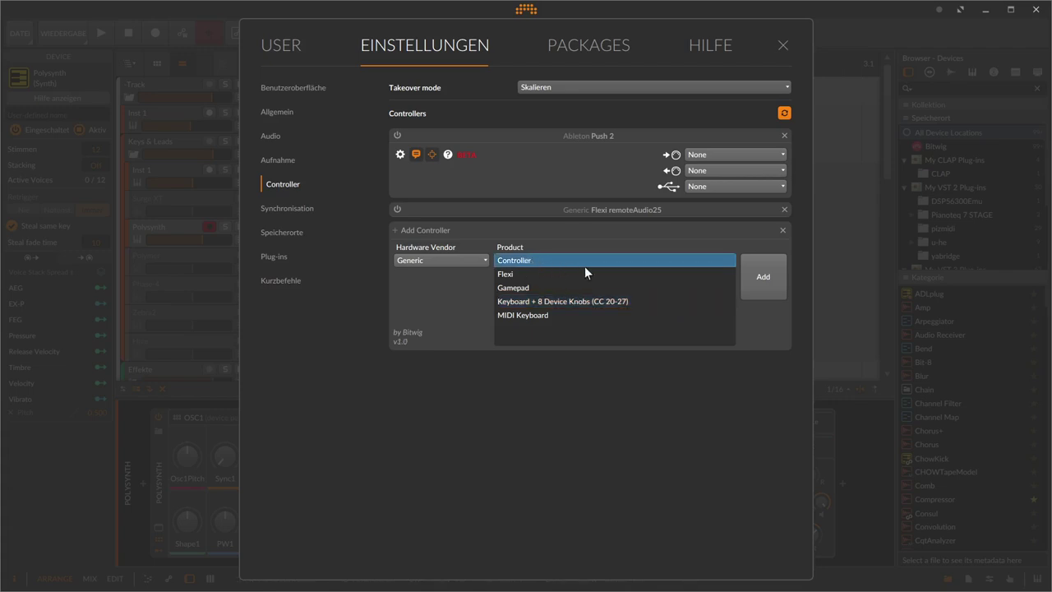
{"action": "left_click", "coordinate": [757, 275]}
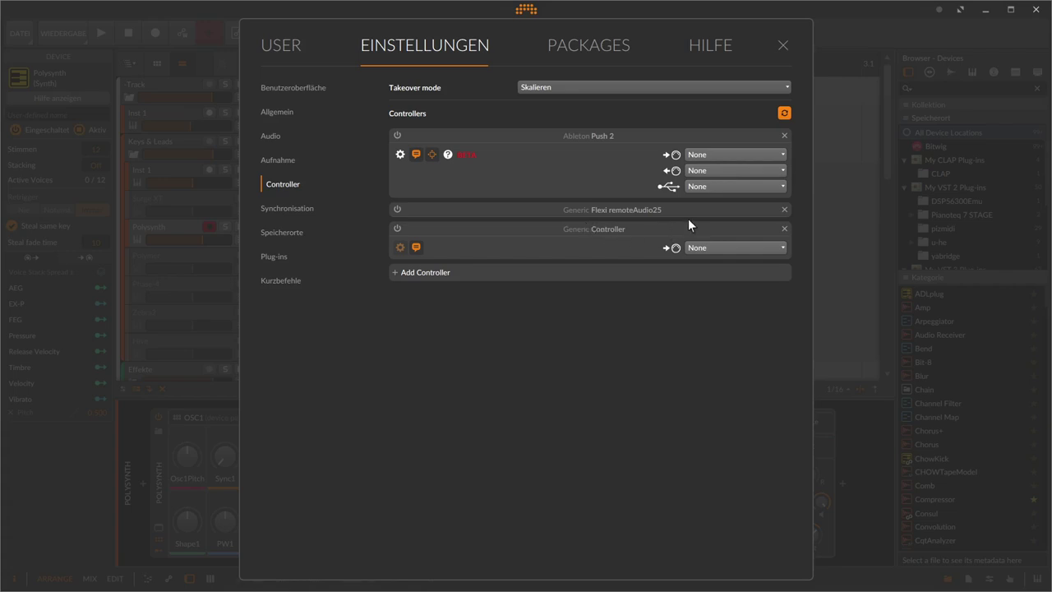
Step: Rename the new generic controller to "Controller nano" and assign the nanoKONTROL2 port as its MIDI input
{"action": "double_click", "coordinate": [646, 223]}
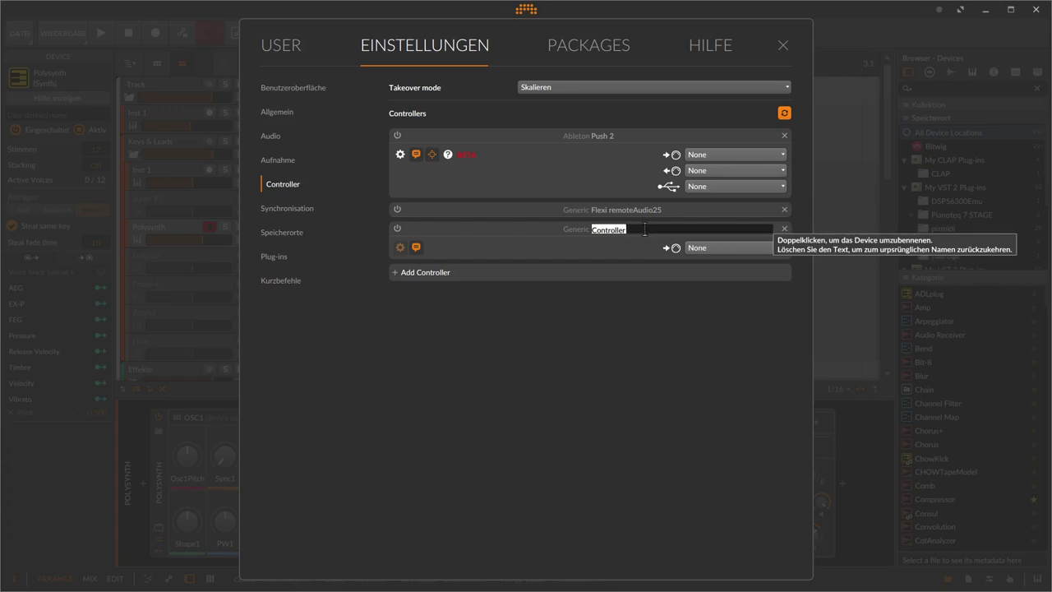
{"action": "left_click", "coordinate": [642, 230]}
{"action": "type", "text": "K"}
{"action": "key", "text": "BackSpace"}
{"action": "type", "text": "nom"}
{"action": "key", "text": "BackSpace"}
{"action": "key", "text": "BackSpace"}
{"action": "type", "text": "am"}
{"action": "type", "text": "o"}
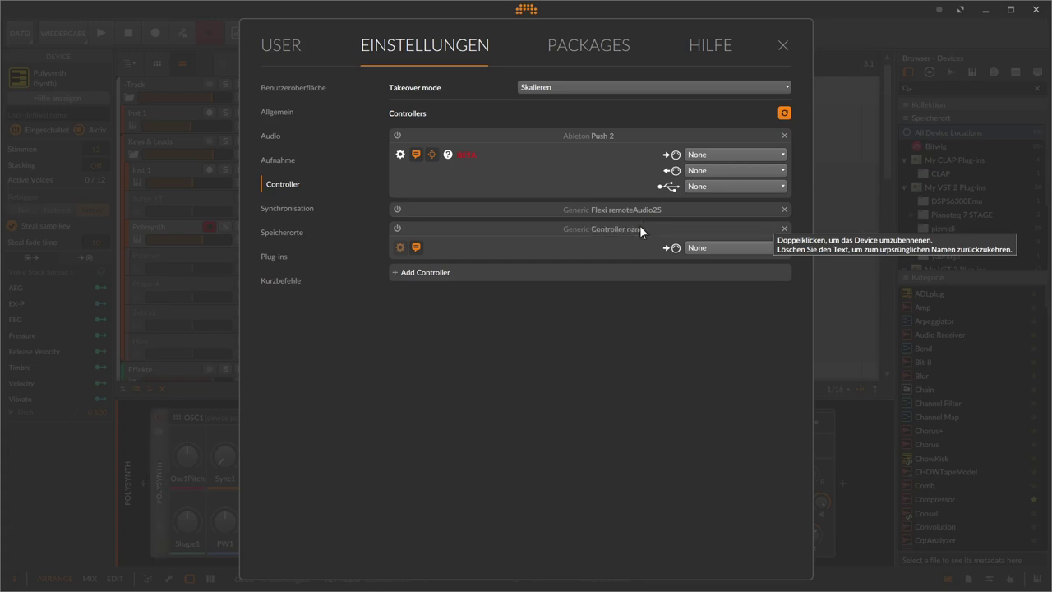
{"action": "key", "text": "Return"}
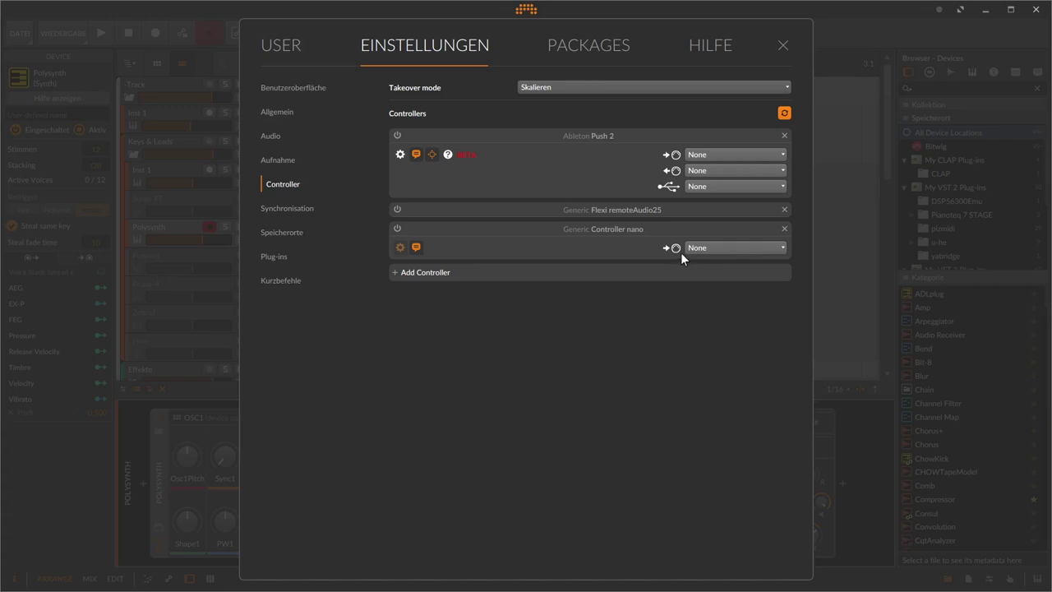
{"action": "left_click", "coordinate": [743, 253]}
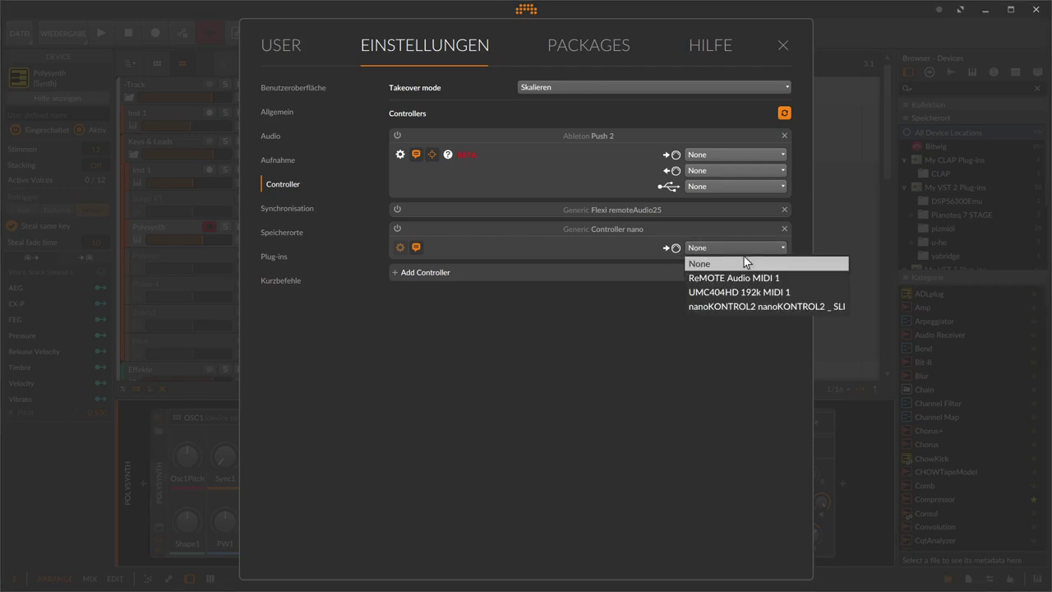
{"action": "left_click", "coordinate": [746, 306]}
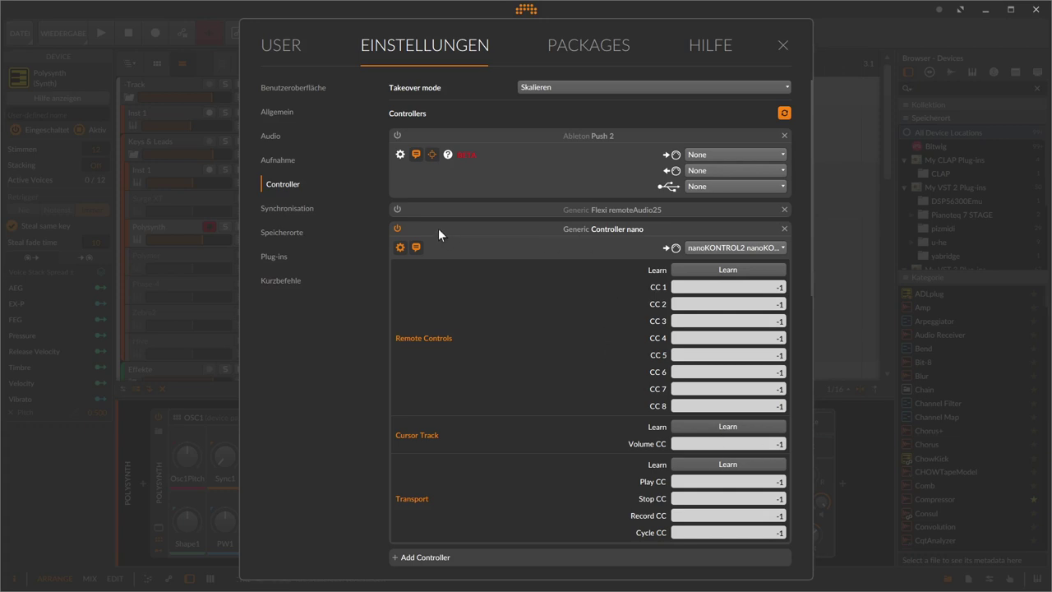
Step: Toggle the on-screen display of controller interactions off and on again for Controller nano
{"action": "left_click", "coordinate": [400, 248]}
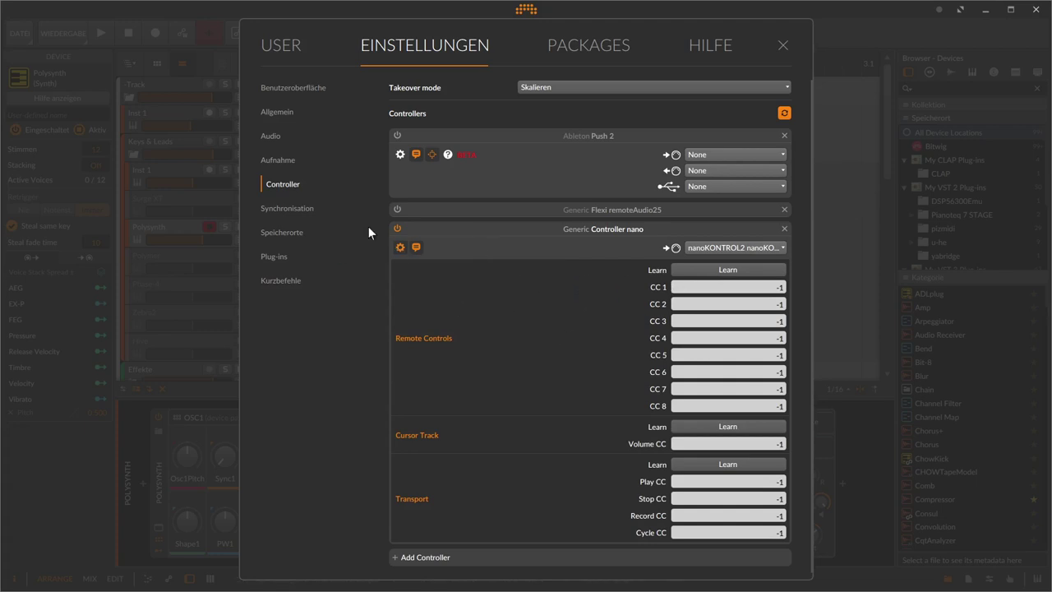
{"action": "left_click", "coordinate": [417, 247]}
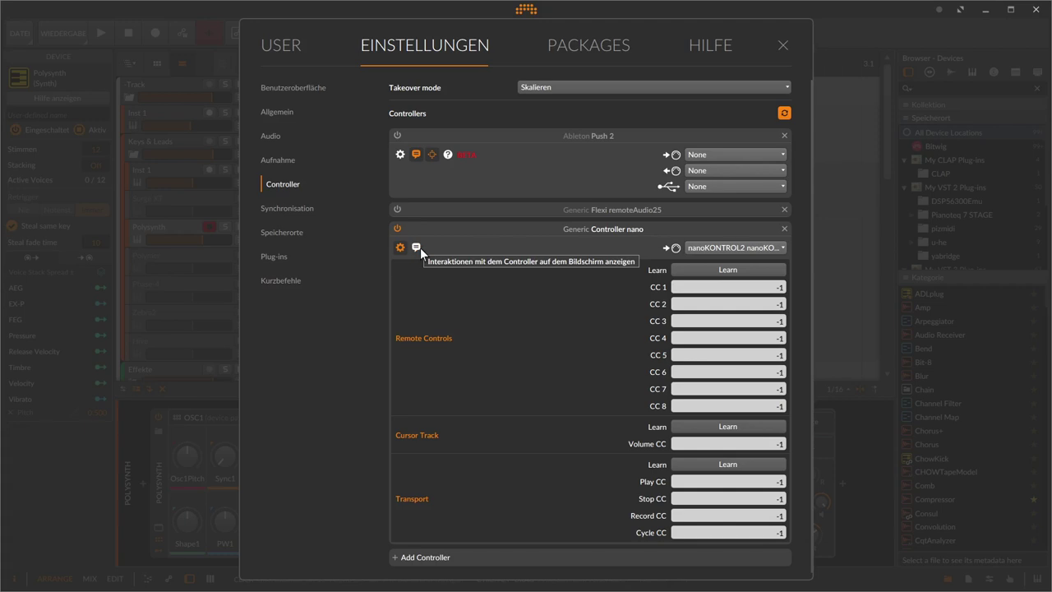
{"action": "left_click", "coordinate": [416, 247]}
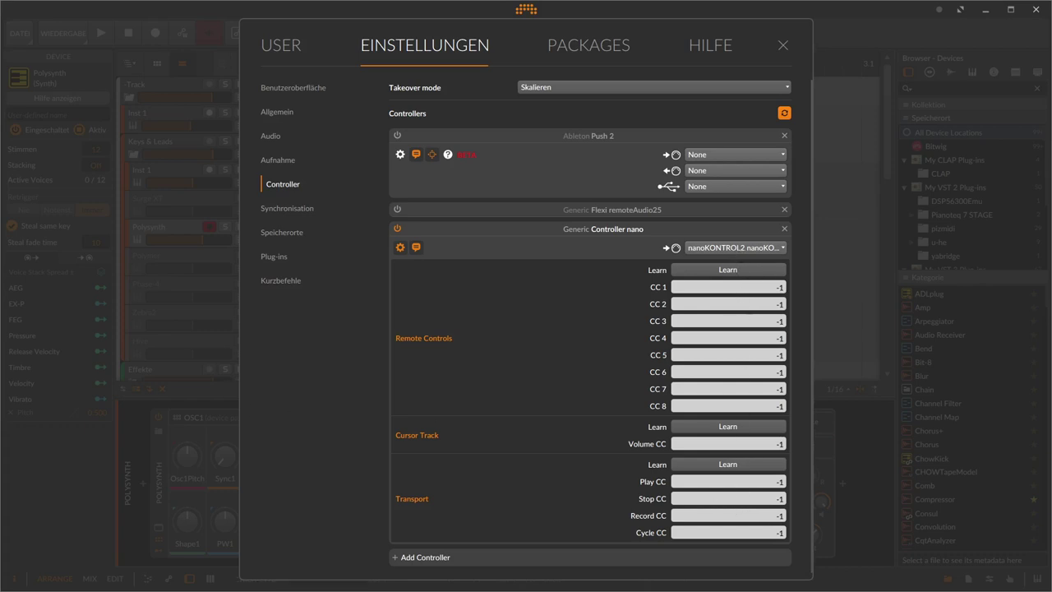
Step: Learn the Remote Controls so CC 2 to CC 8 use 17 to 23, and set CC 1 to 16
{"action": "left_click", "coordinate": [729, 268]}
{"action": "left_click_drag", "start_coordinate": [782, 289], "coordinate": [781, 199]}
{"action": "double_click", "coordinate": [776, 288]}
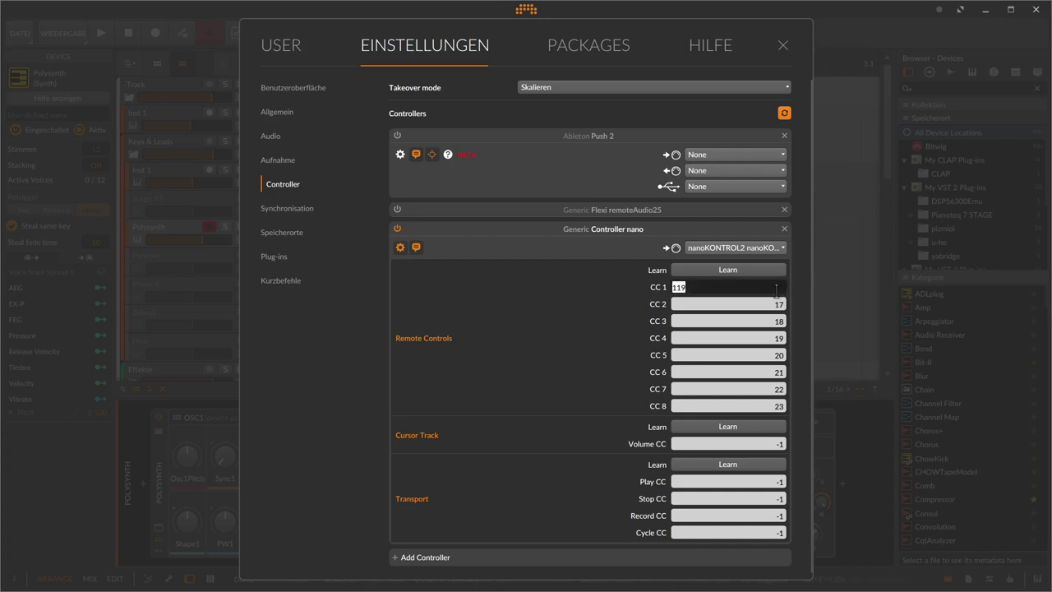
{"action": "type", "text": "16"}
{"action": "key", "text": "Return"}
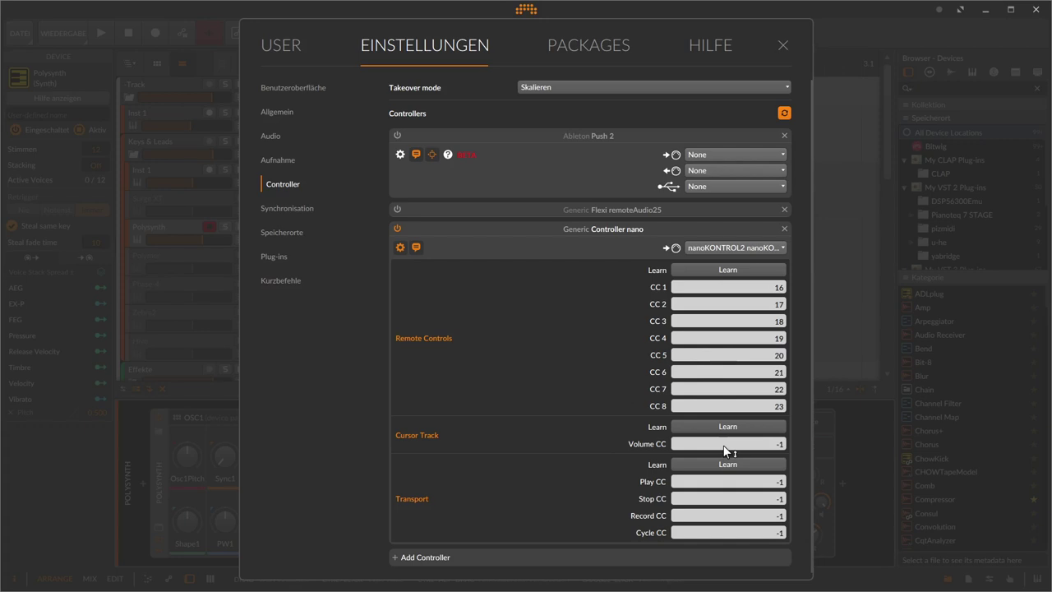
Step: Learn the Cursor Track volume as CC 0 and Transport as Play 41, Stop 42, Record 45 and Cycle 44, and close the settings
{"action": "left_click", "coordinate": [728, 425]}
{"action": "scroll", "coordinate": [717, 474], "scroll_direction": "down", "scroll_amount": 1}
{"action": "left_click", "coordinate": [734, 460]}
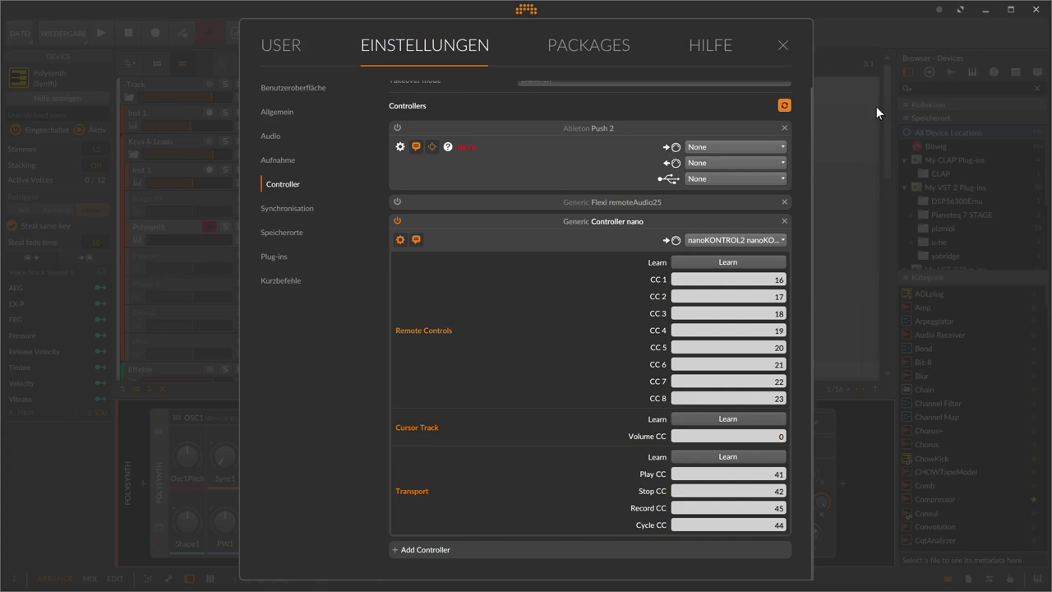
{"action": "left_click", "coordinate": [784, 45]}
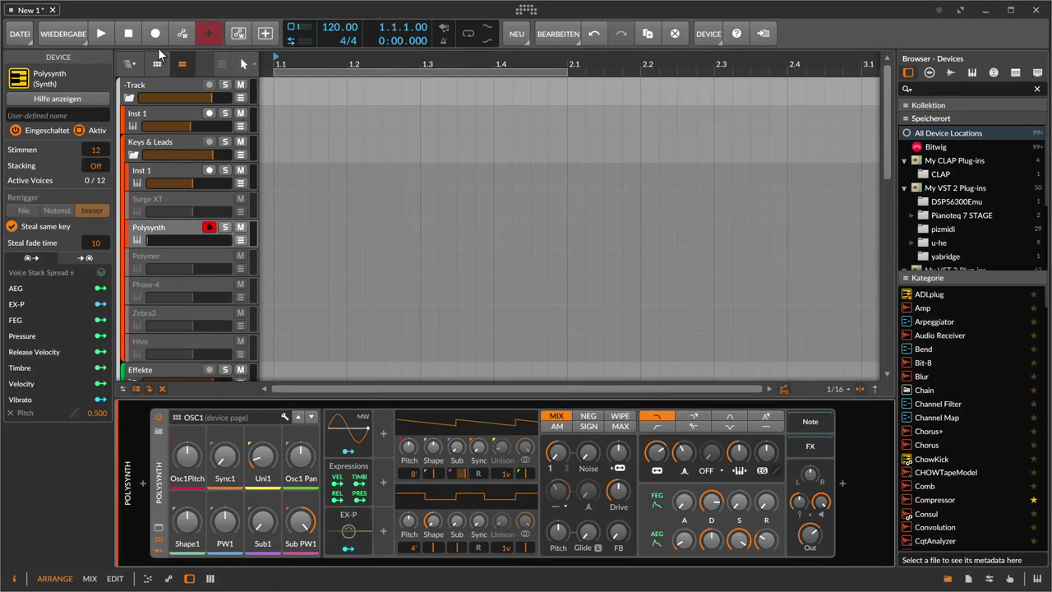
Step: Test the mapping by running playback briefly, returning the playhead to 1.1.1.00 and changing Polysynth's OSC1 remote controls
{"action": "key", "text": "space"}
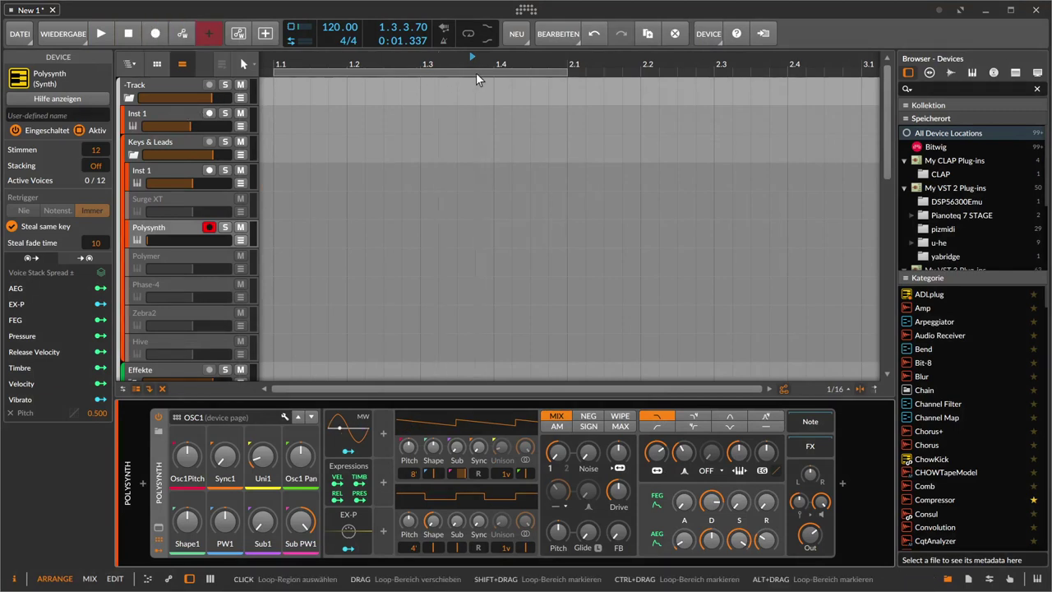
{"action": "left_click", "coordinate": [282, 67]}
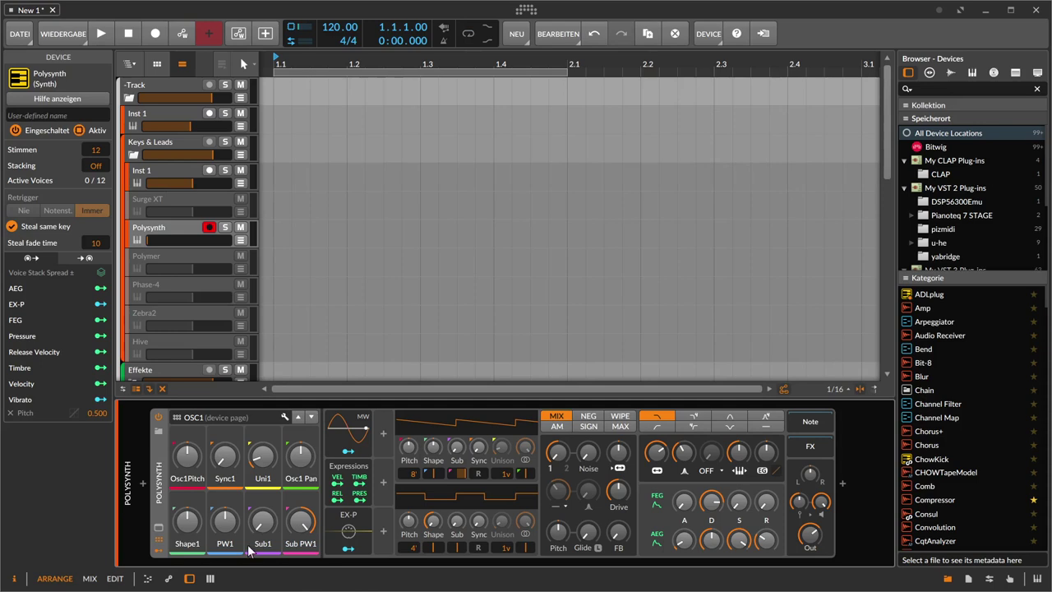
{"action": "mouse_move", "coordinate": [222, 485]}
{"action": "left_mouse_down"}
{"action": "mouse_move", "coordinate": [223, 452]}
{"action": "mouse_move", "coordinate": [223, 484]}
{"action": "left_mouse_up"}
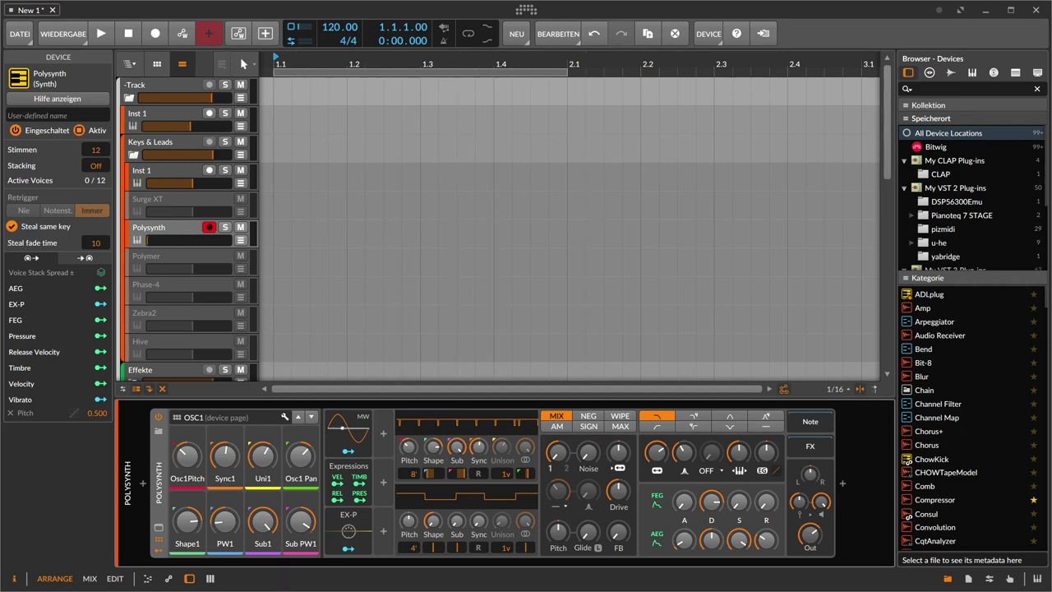
Step: Reopen the controller settings and remove the Controller nano entry
{"action": "left_click", "coordinate": [526, 10]}
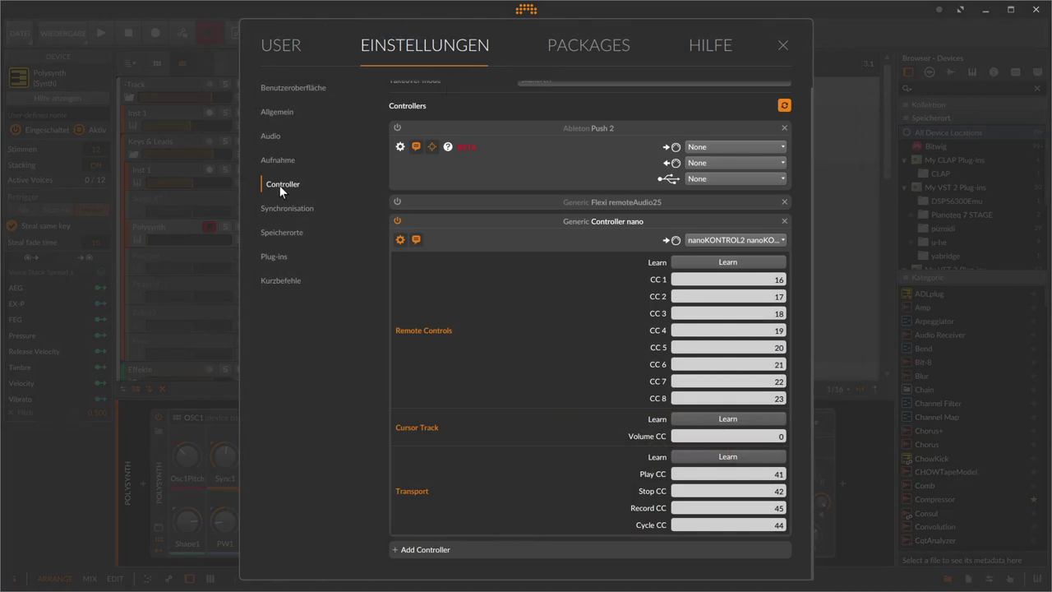
{"action": "left_click", "coordinate": [784, 221]}
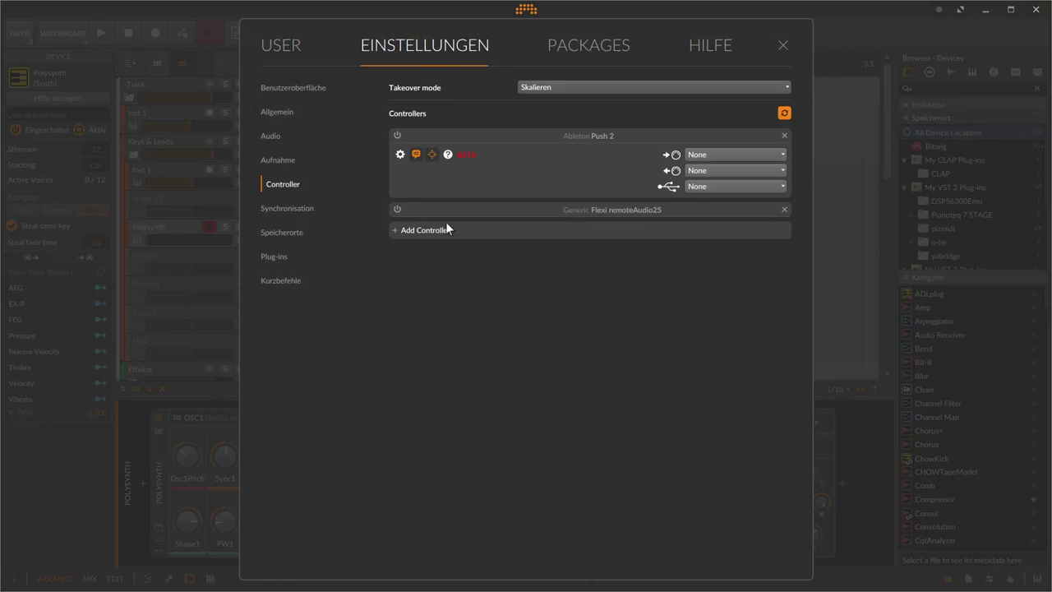
Step: Add a Korg nanoKONTROL 2 controller and assign the nanoKONTROL2 SLI port as its MIDI input and the nanoKONTROL2 CTR port as its output
{"action": "left_click", "coordinate": [409, 227]}
{"action": "left_click", "coordinate": [449, 260]}
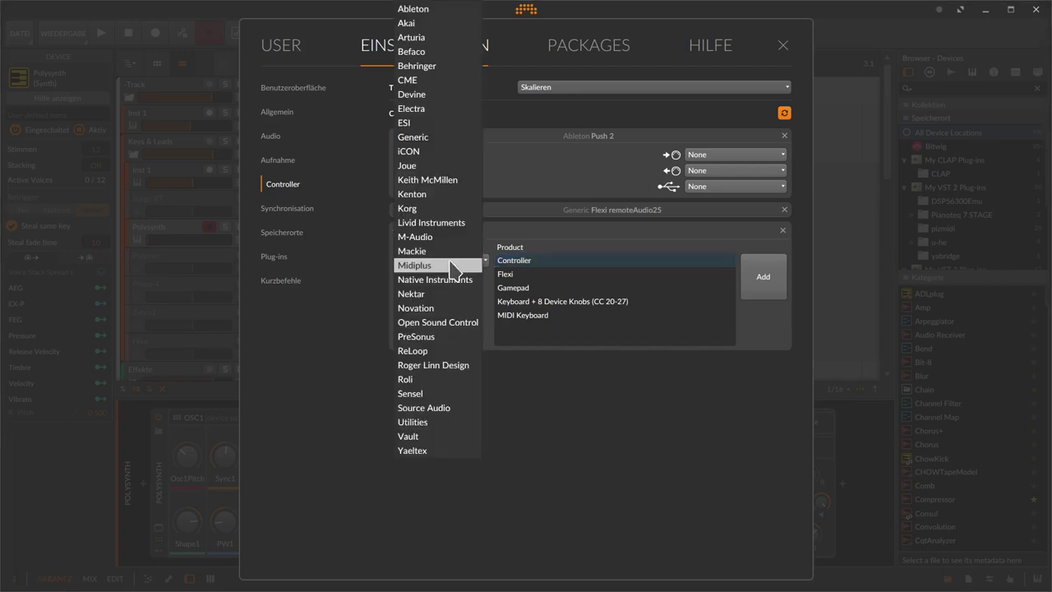
{"action": "left_click", "coordinate": [435, 208]}
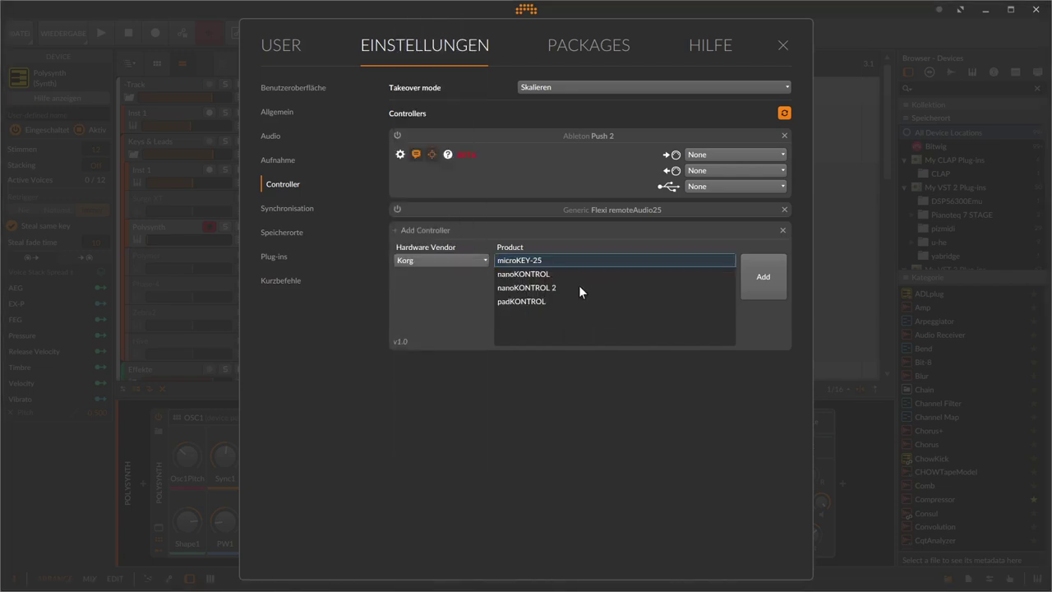
{"action": "left_click", "coordinate": [579, 287]}
{"action": "left_click", "coordinate": [771, 276]}
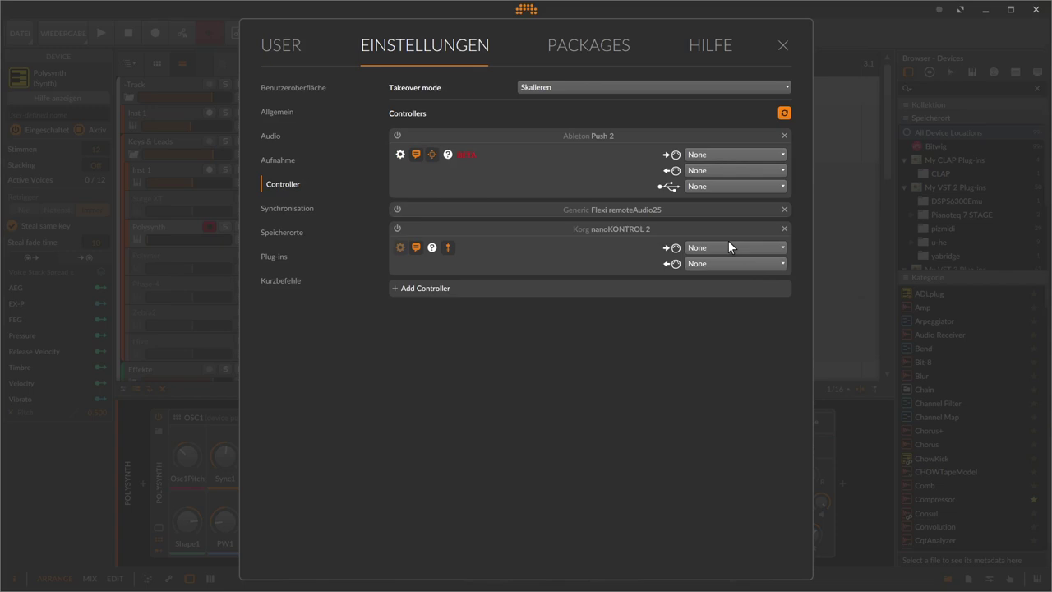
{"action": "left_click", "coordinate": [728, 248]}
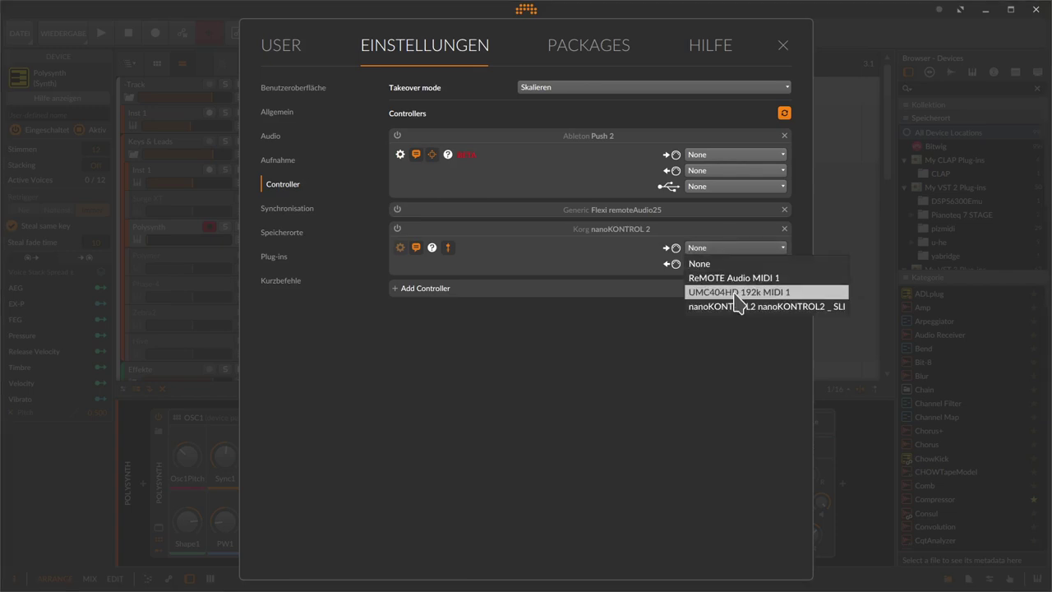
{"action": "left_click", "coordinate": [739, 306]}
{"action": "left_click", "coordinate": [707, 264]}
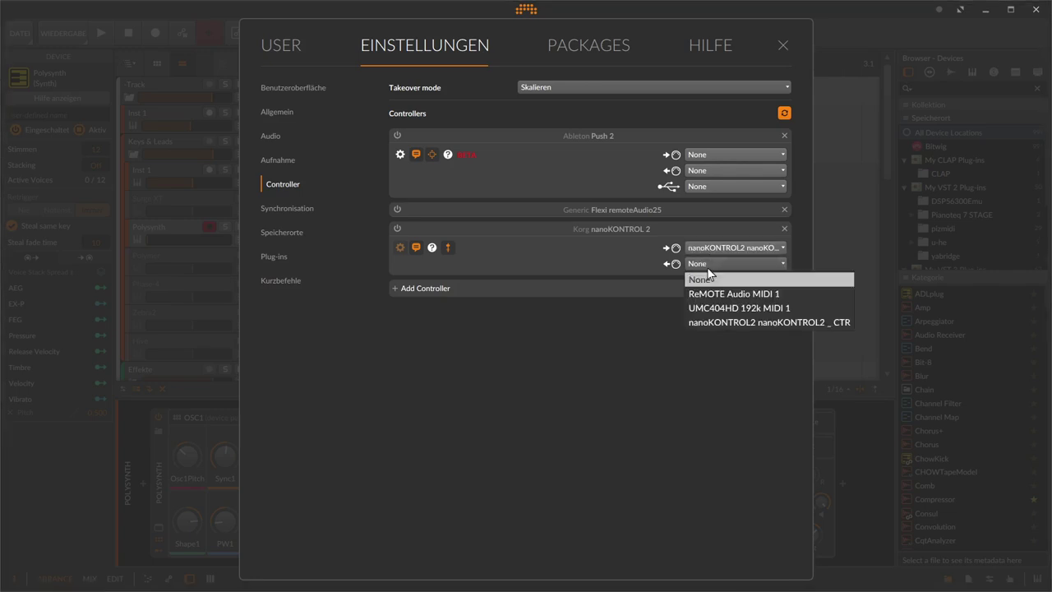
{"action": "left_click", "coordinate": [714, 323]}
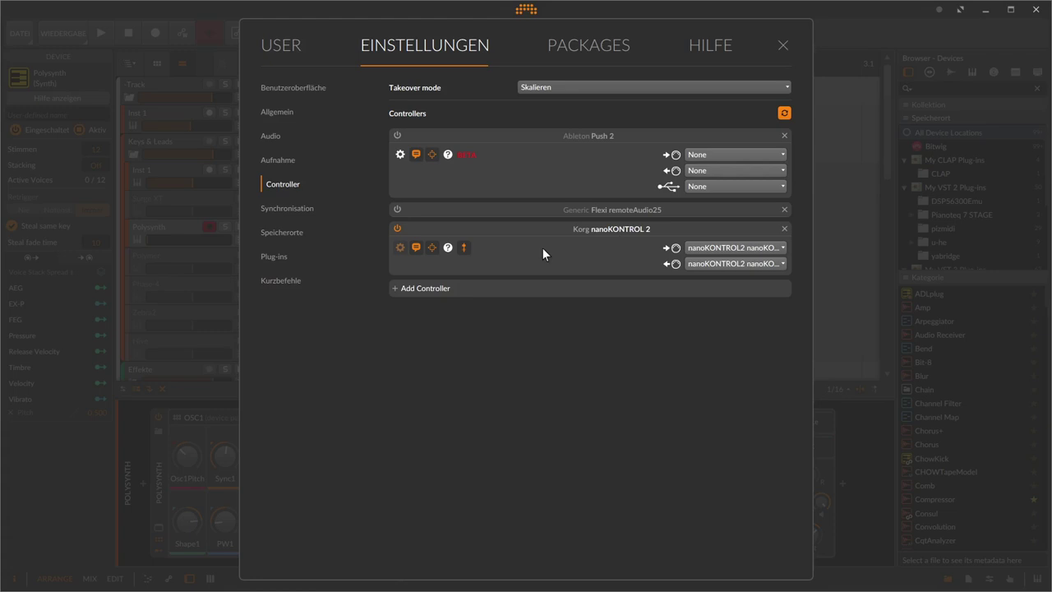
Step: Read the help page of the nanoKONTROL 2 script for its global, mixer and device mode assignments, and return to the controller settings
{"action": "left_click", "coordinate": [449, 247]}
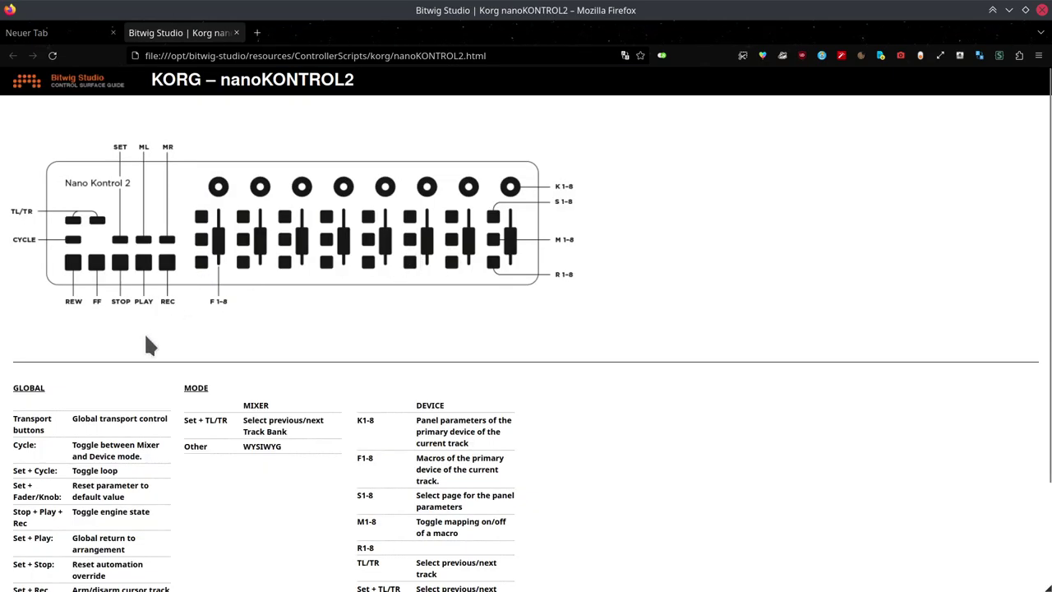
{"action": "scroll", "coordinate": [147, 337], "scroll_direction": "down", "scroll_amount": 3}
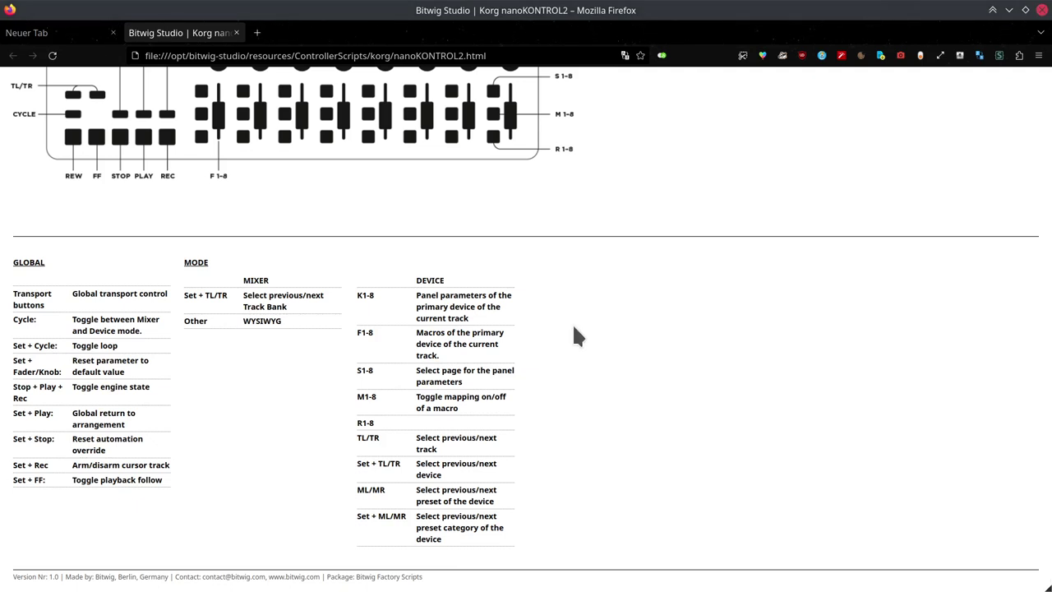
{"action": "key", "text": "alt+Tab"}
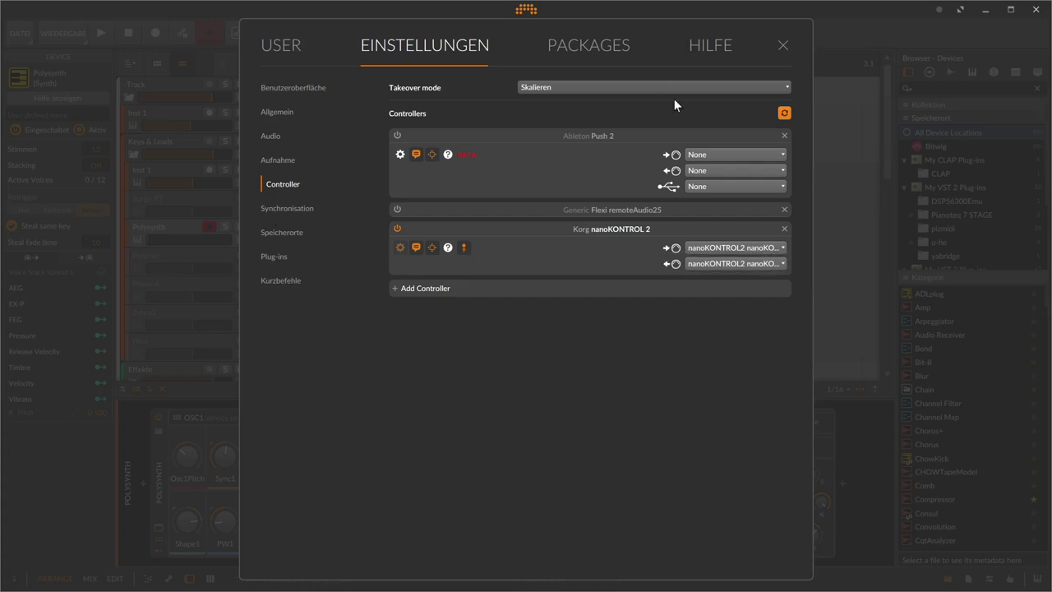
Step: Remove the Korg nanoKONTROL 2 entry and add a Generic Flexi controller in its place
{"action": "left_click", "coordinate": [784, 229]}
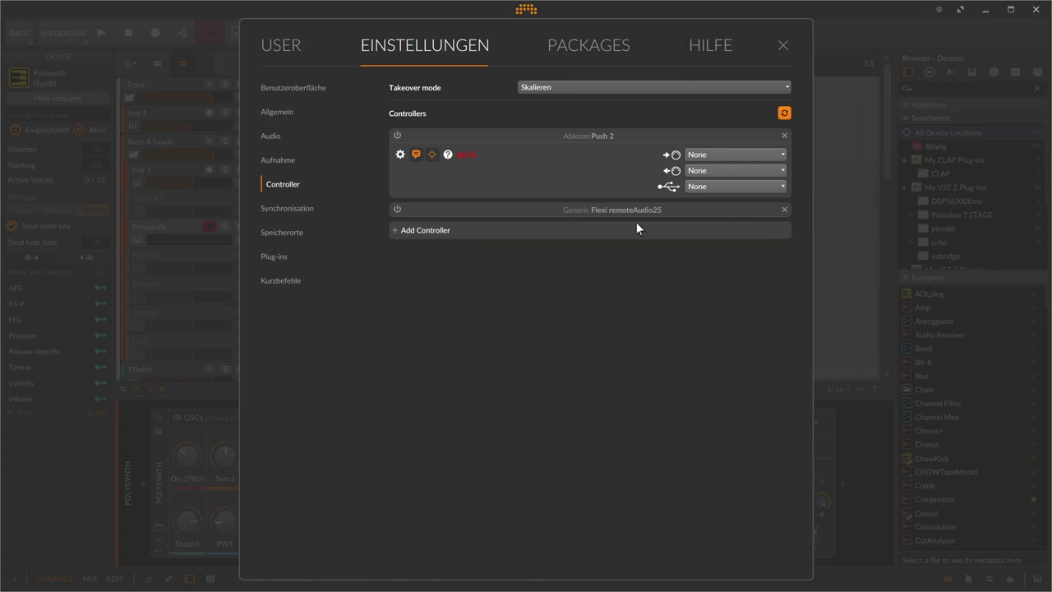
{"action": "left_click", "coordinate": [433, 233]}
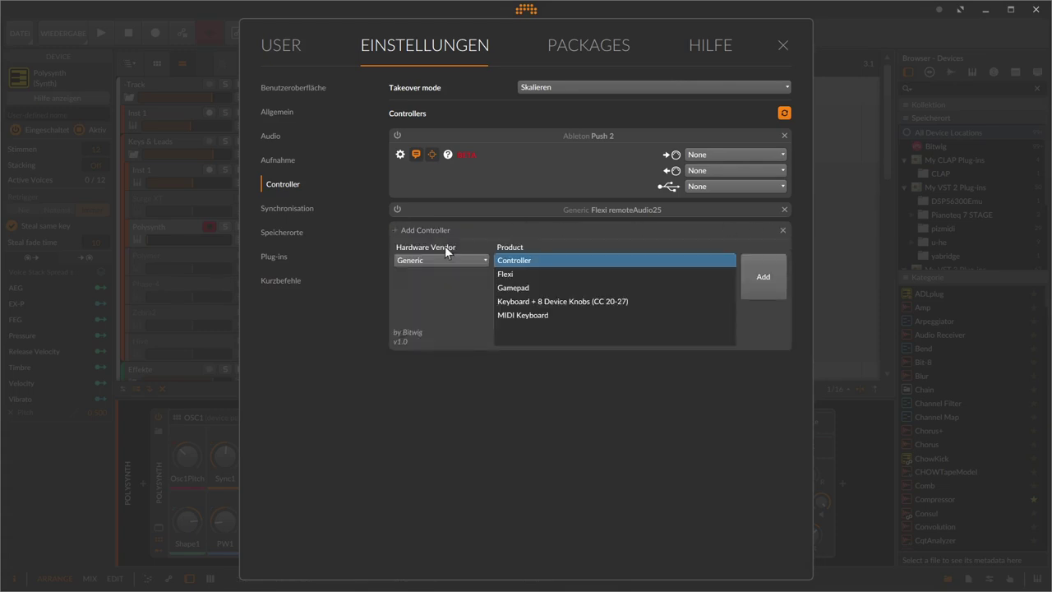
{"action": "left_click", "coordinate": [525, 277]}
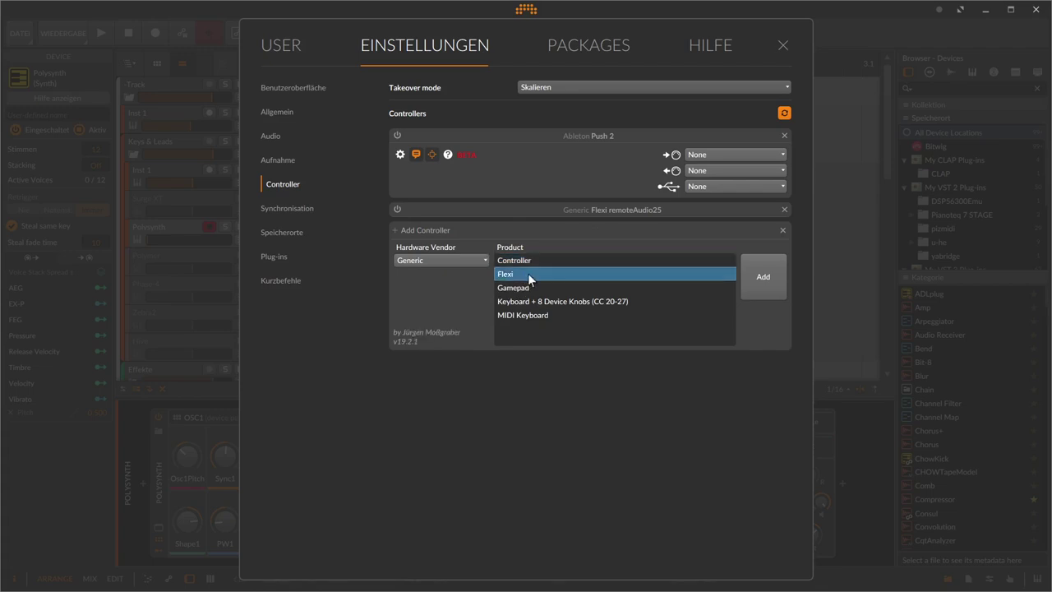
{"action": "left_click", "coordinate": [760, 284]}
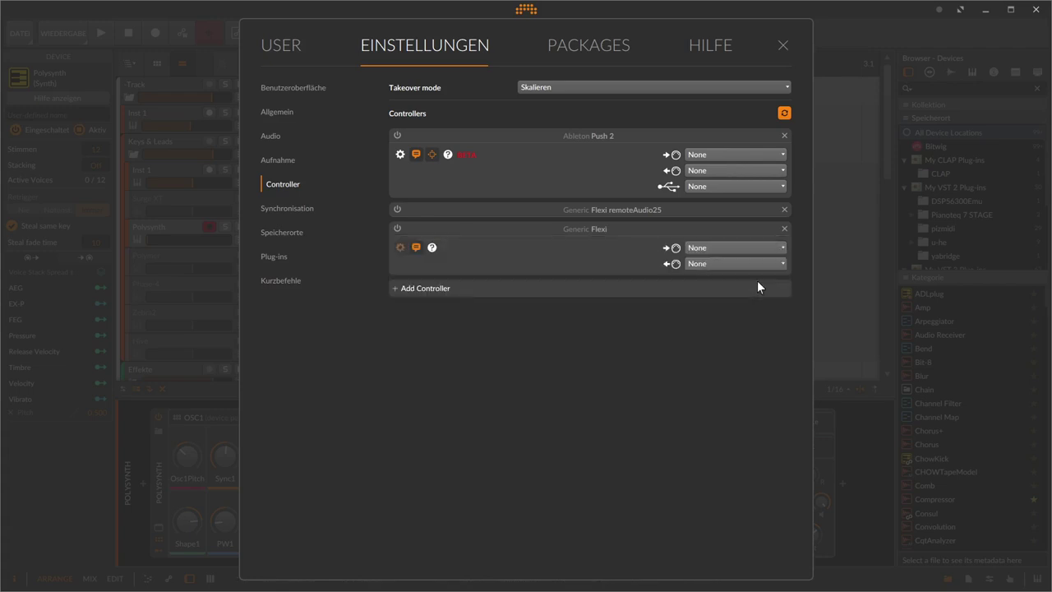
Step: Assign the nanoKONTROL2 SLI port as the new Flexi controller's MIDI input and the nanoKONTROL2 CTR port as its output
{"action": "left_click", "coordinate": [717, 246]}
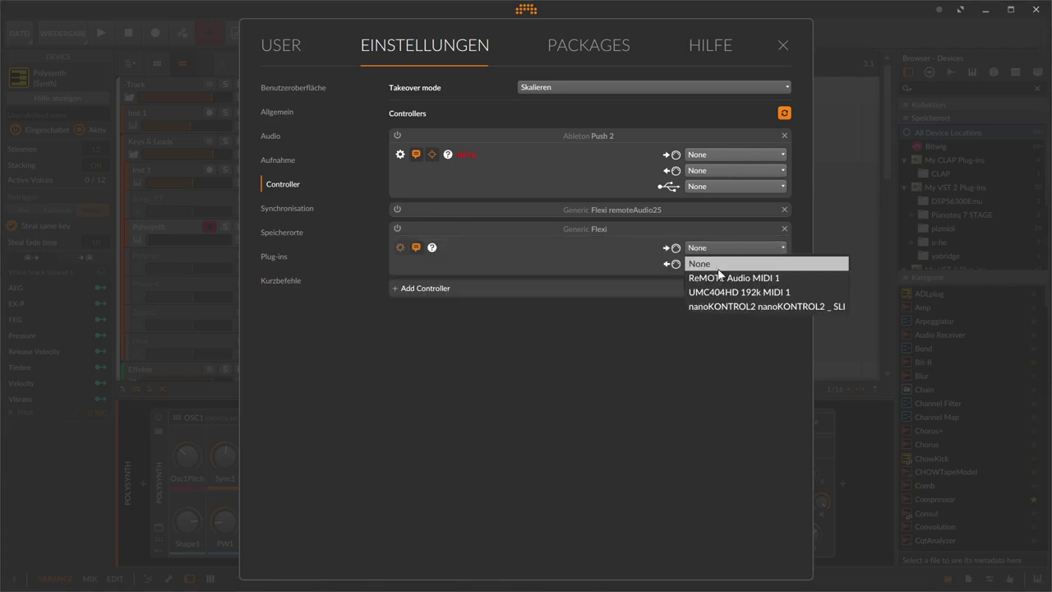
{"action": "left_click", "coordinate": [703, 305]}
{"action": "left_click", "coordinate": [707, 263]}
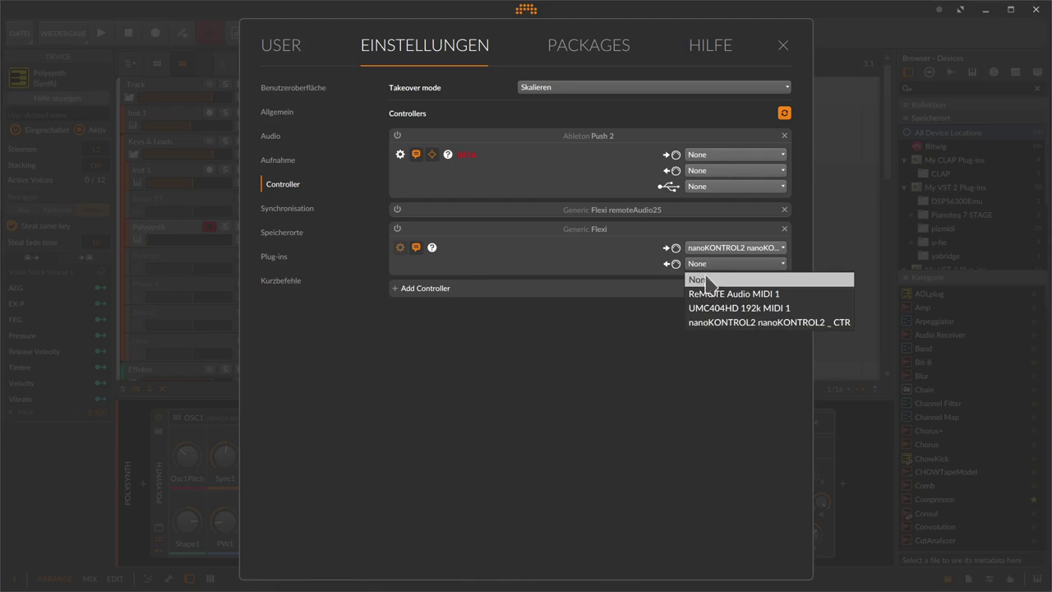
{"action": "left_click", "coordinate": [717, 323]}
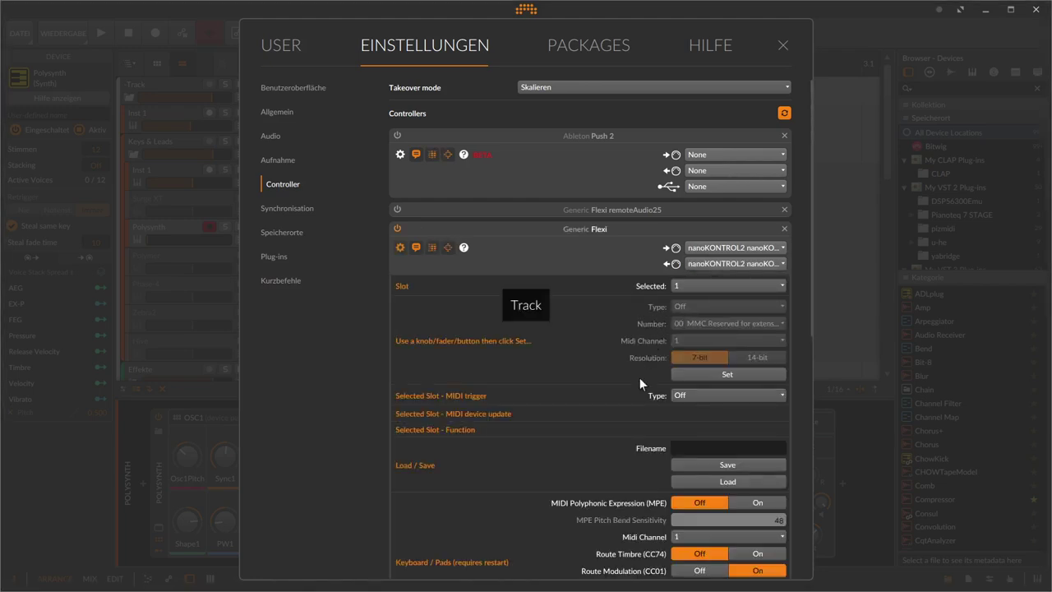
Step: Set slot 1's MIDI trigger to the received CC 16 on channel 1 and look through the available Flexi functions and options
{"action": "left_click", "coordinate": [728, 375]}
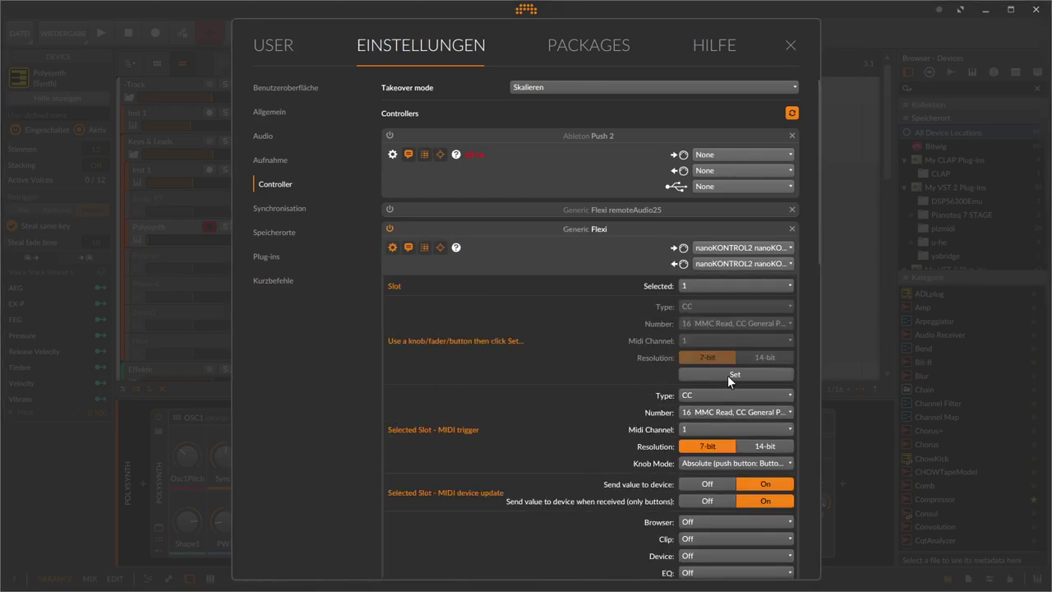
{"action": "scroll", "coordinate": [595, 370], "scroll_direction": "down", "scroll_amount": 9}
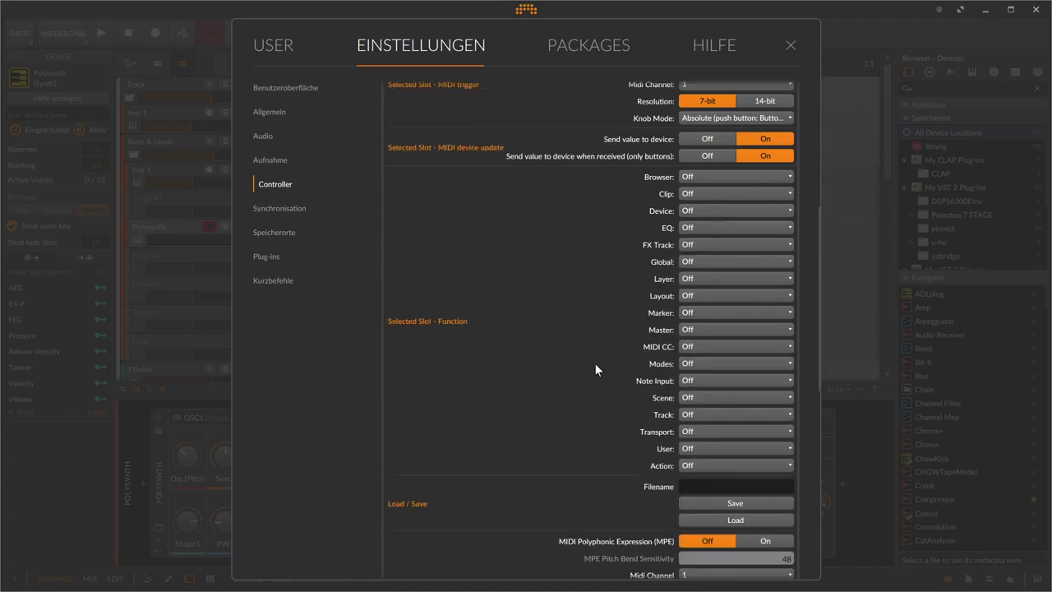
{"action": "scroll", "coordinate": [595, 364], "scroll_direction": "down", "scroll_amount": 8}
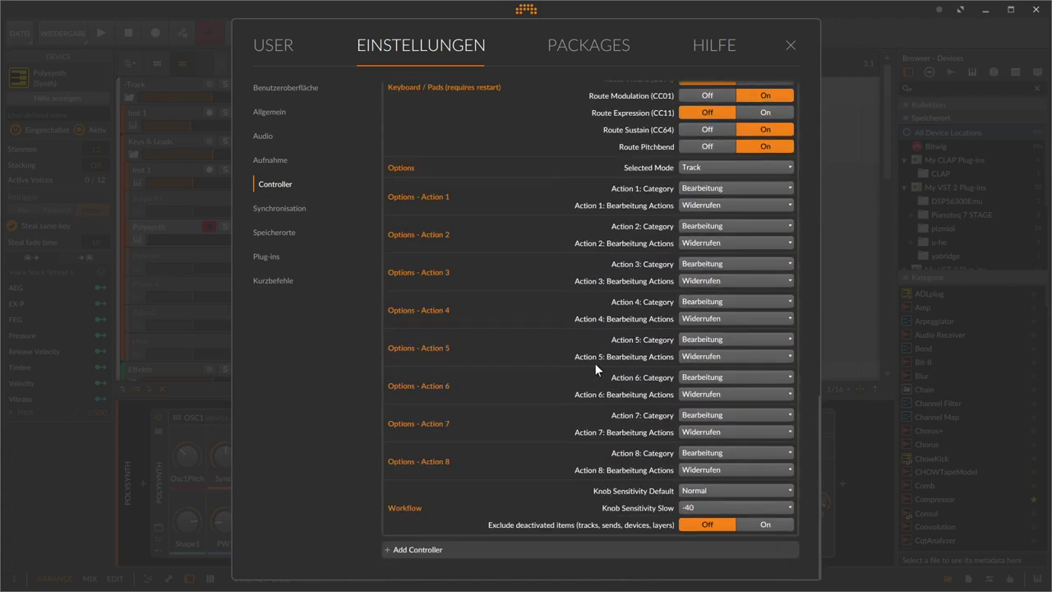
{"action": "scroll", "coordinate": [595, 364], "scroll_direction": "up", "scroll_amount": 18}
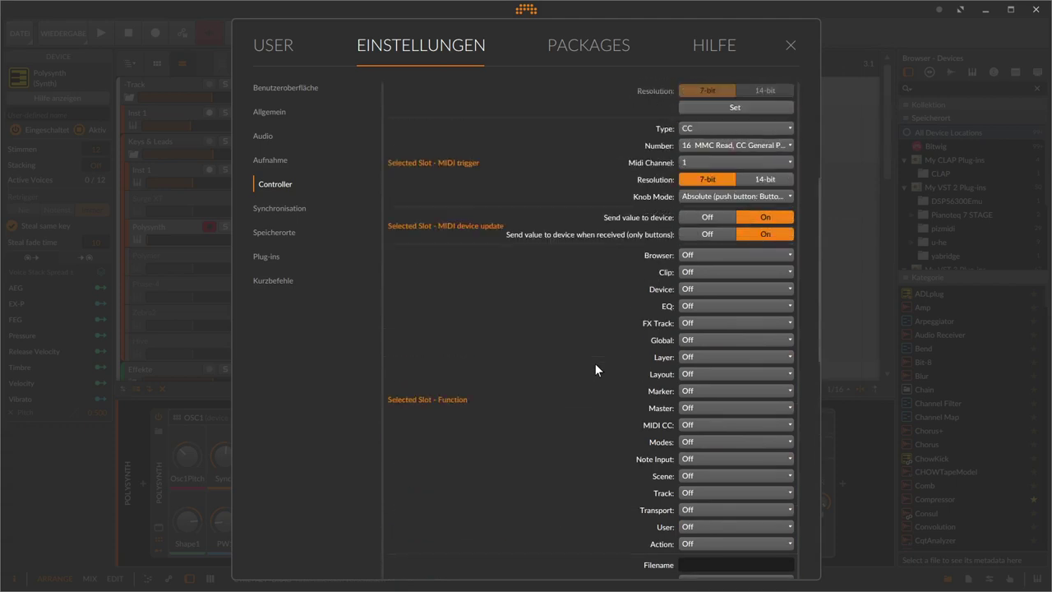
{"action": "scroll", "coordinate": [595, 363], "scroll_direction": "up", "scroll_amount": 3}
{"action": "scroll", "coordinate": [595, 363], "scroll_direction": "down", "scroll_amount": 10}
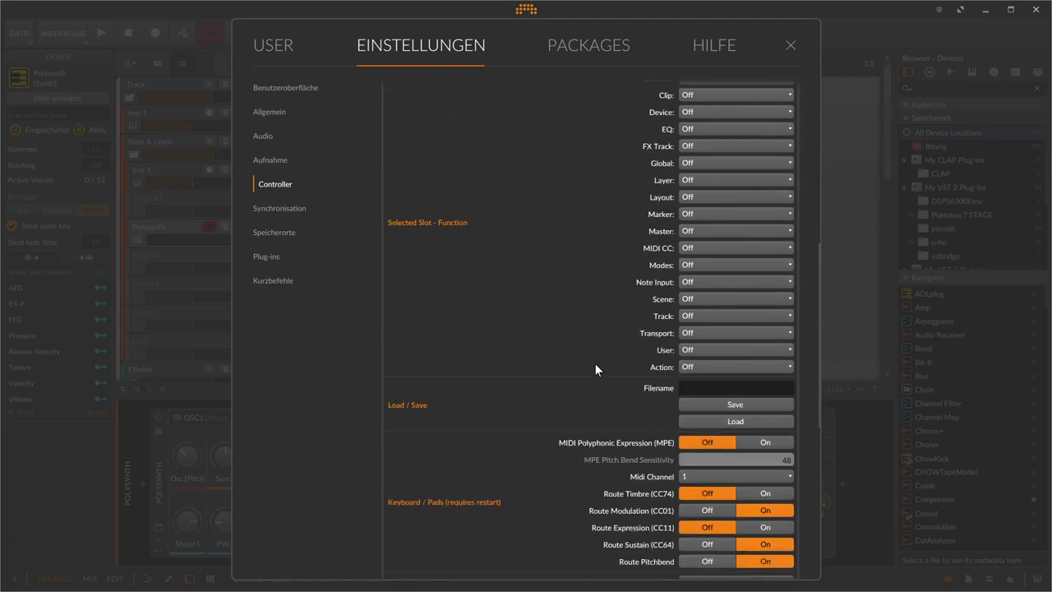
{"action": "scroll", "coordinate": [595, 363], "scroll_direction": "up", "scroll_amount": 8}
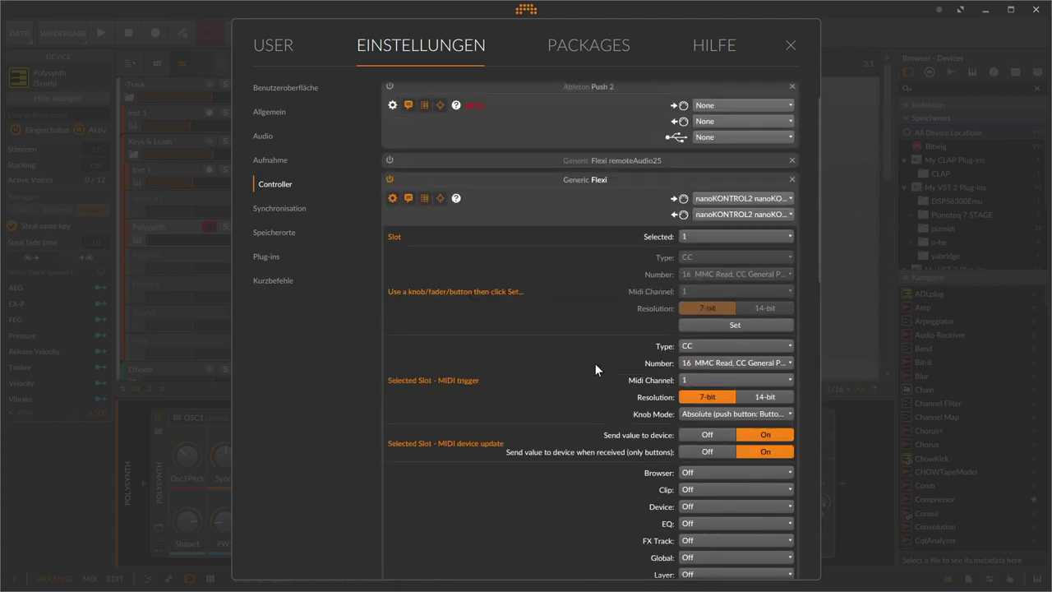